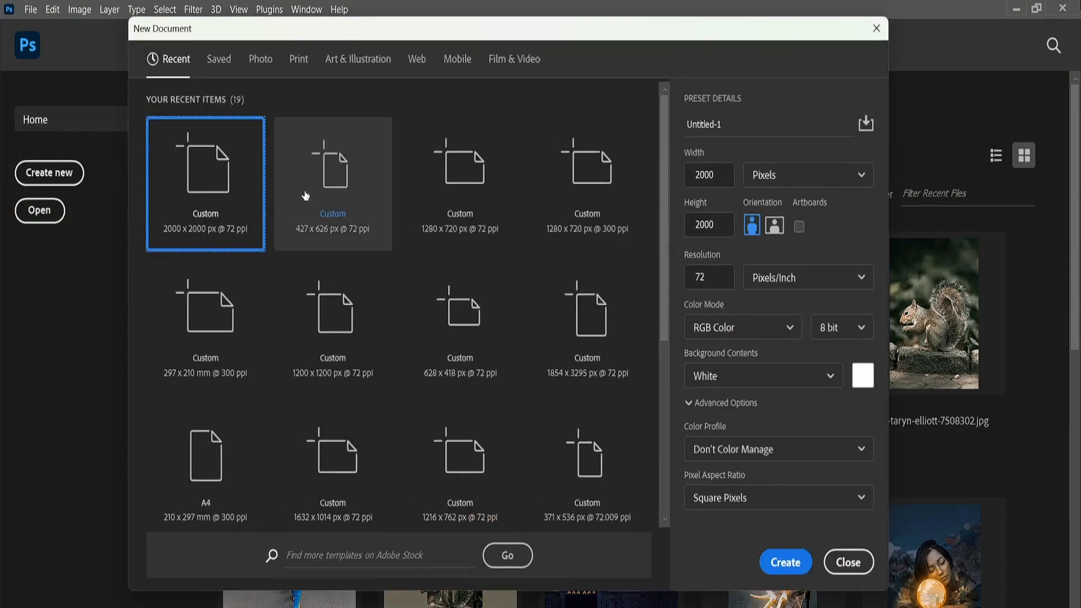
# - Create a new 2000 x 2000 pixel document at 72 pixels/inch with a white background
pyautogui.click(304, 193)
pyautogui.click(710, 175)
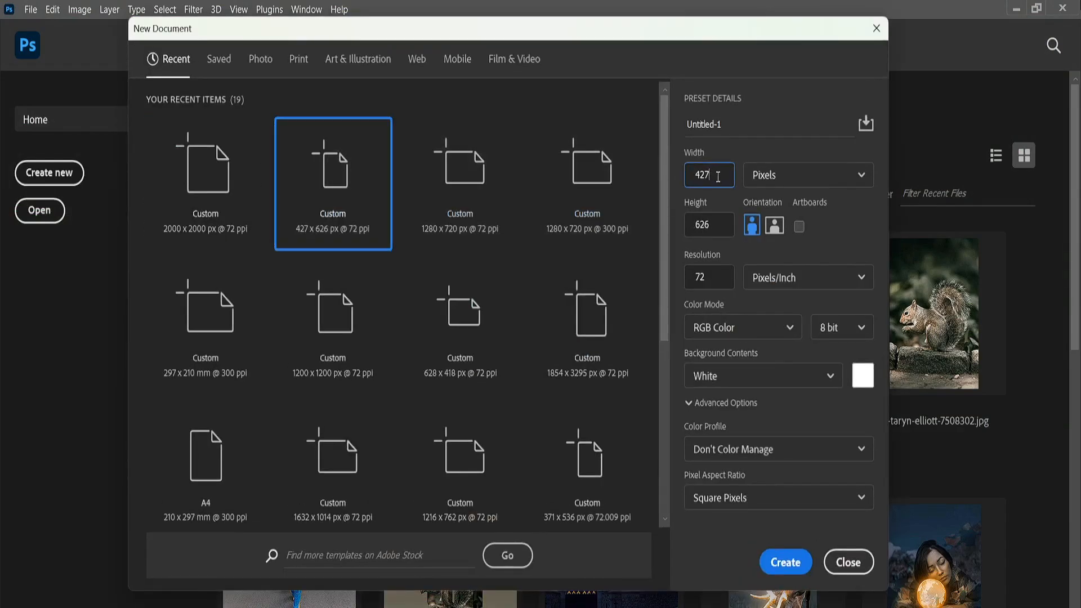
pyautogui.press('BackSpace')
pyautogui.press('BackSpace')
pyautogui.press('BackSpace')
pyautogui.doubleClick(701, 225)
pyautogui.write('2000')
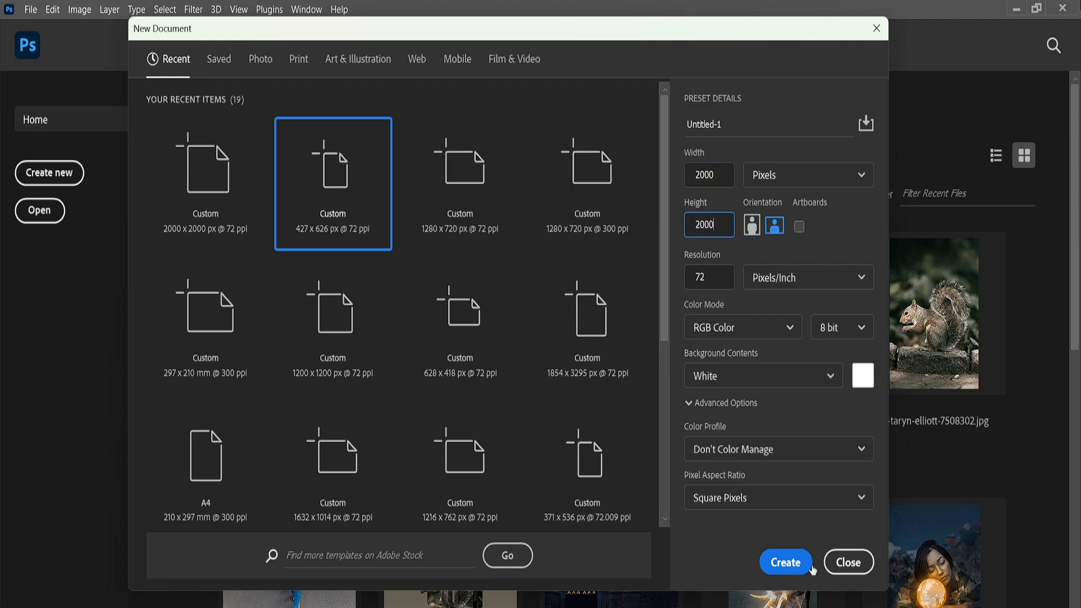
pyautogui.click(811, 565)
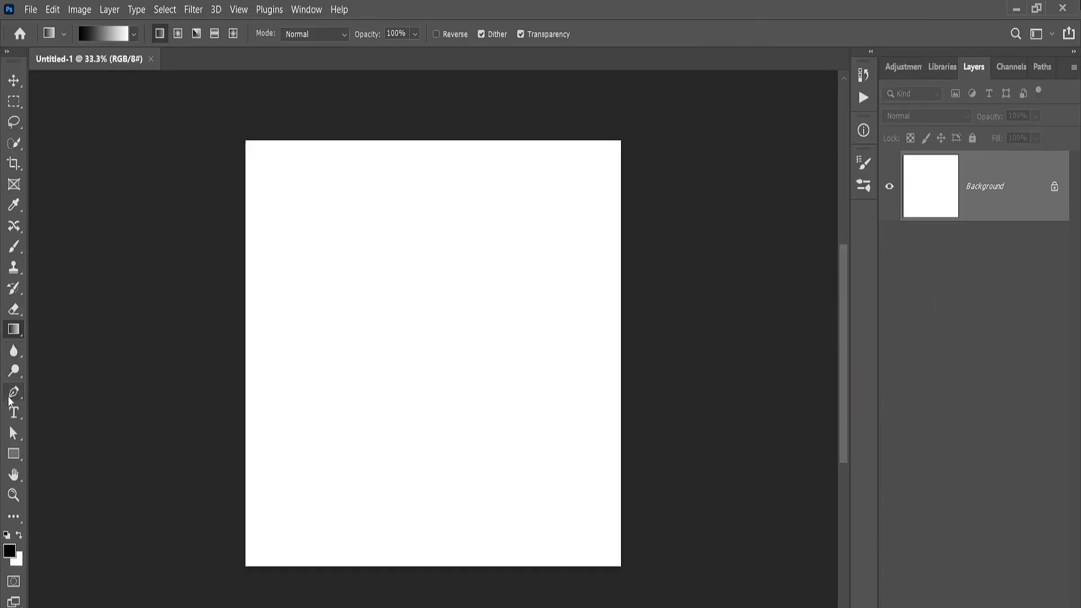
# - Add the capital letter G as horizontal text in the upper part of the canvas
pyautogui.click(14, 413)
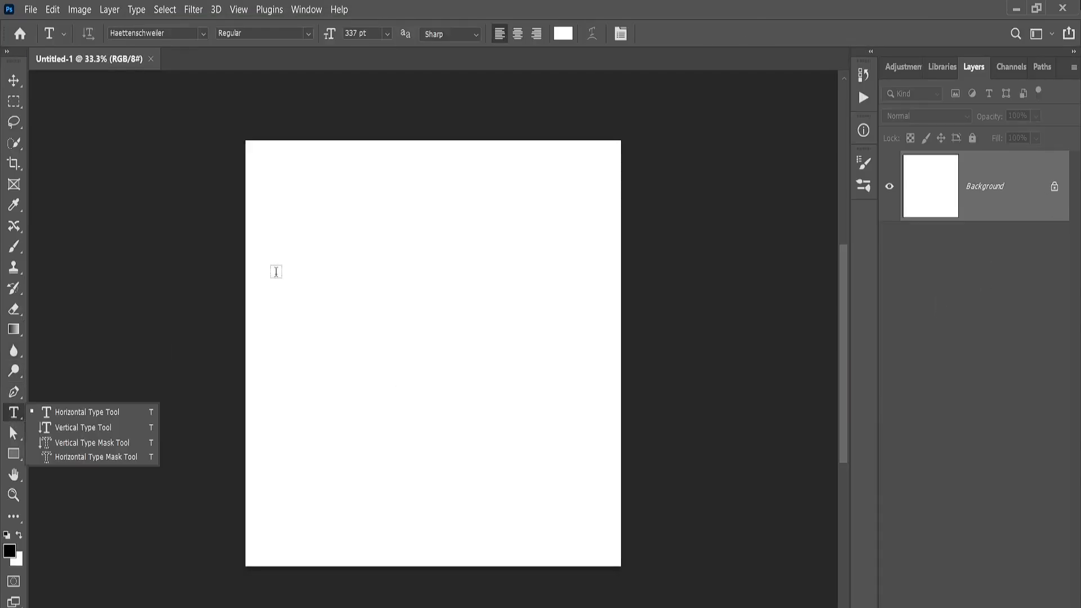
pyautogui.click(347, 308)
pyautogui.press('BackSpace')
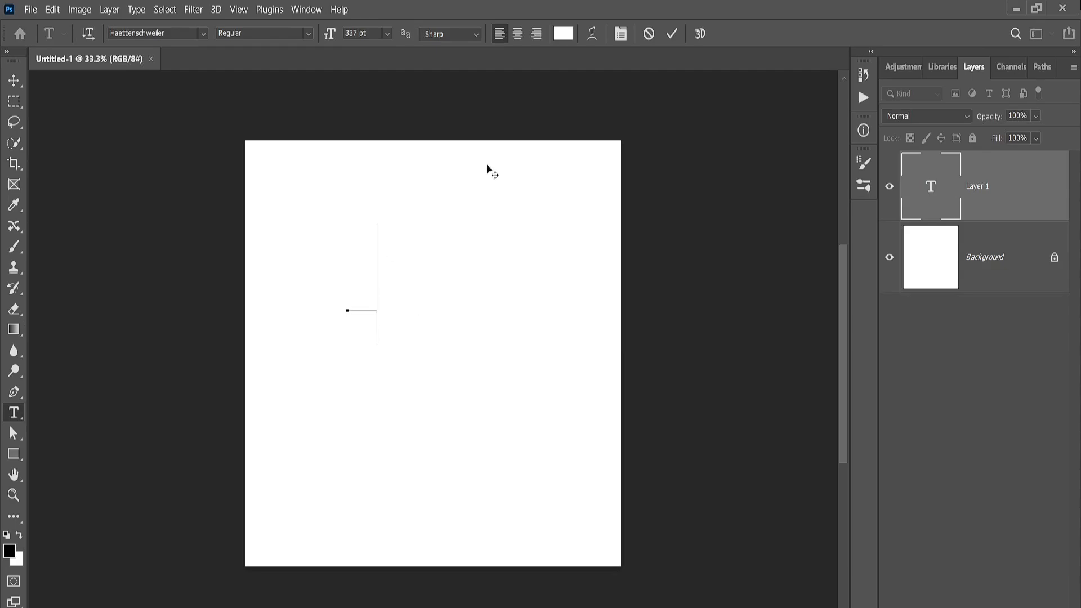
# - Try to give the letter a medium gray text color
pyautogui.click(561, 36)
pyautogui.moveTo(632, 255); pyautogui.dragTo(598, 336)
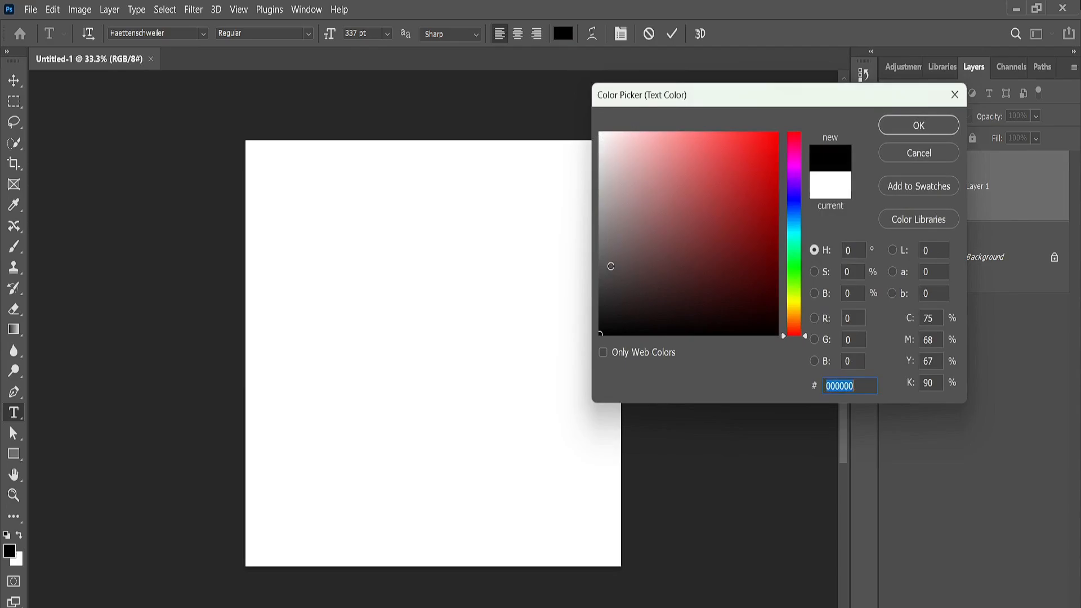
pyautogui.click(601, 248)
pyautogui.click(919, 125)
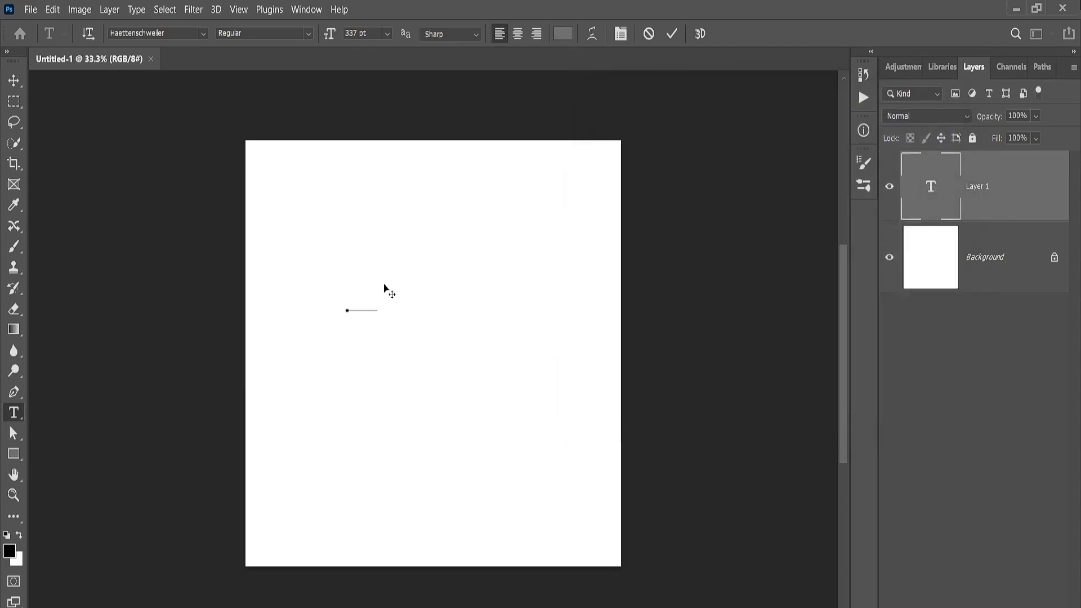
# - Select the entire letter, set its text color to gray #706d6d and commit the text
pyautogui.hotkey('ctrl', 'a')
pyautogui.click(563, 34)
pyautogui.click(603, 244)
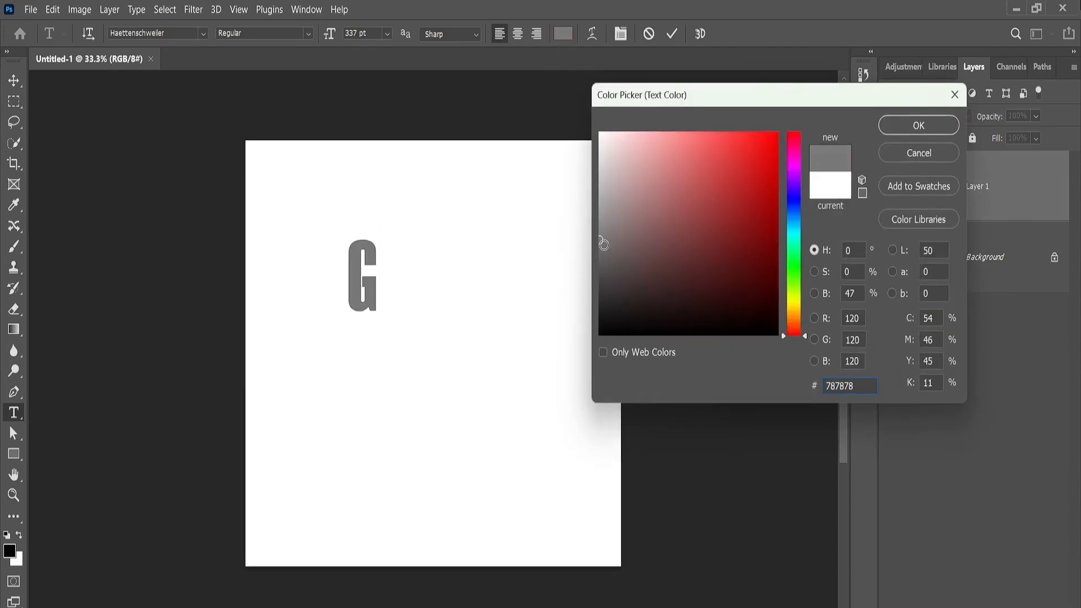
pyautogui.click(603, 246)
pyautogui.click(900, 126)
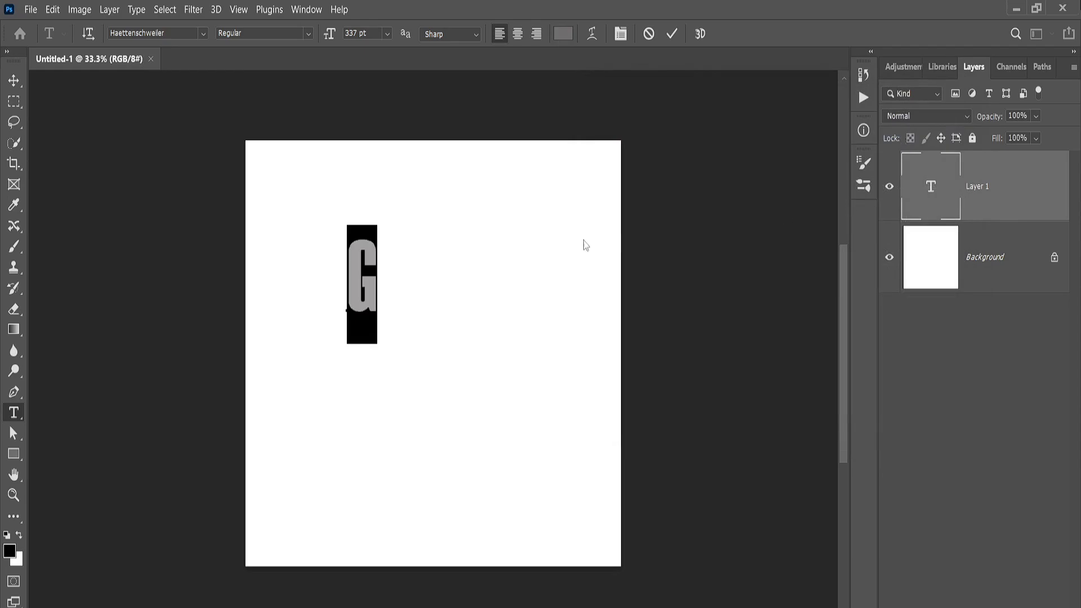
pyautogui.click(1061, 196)
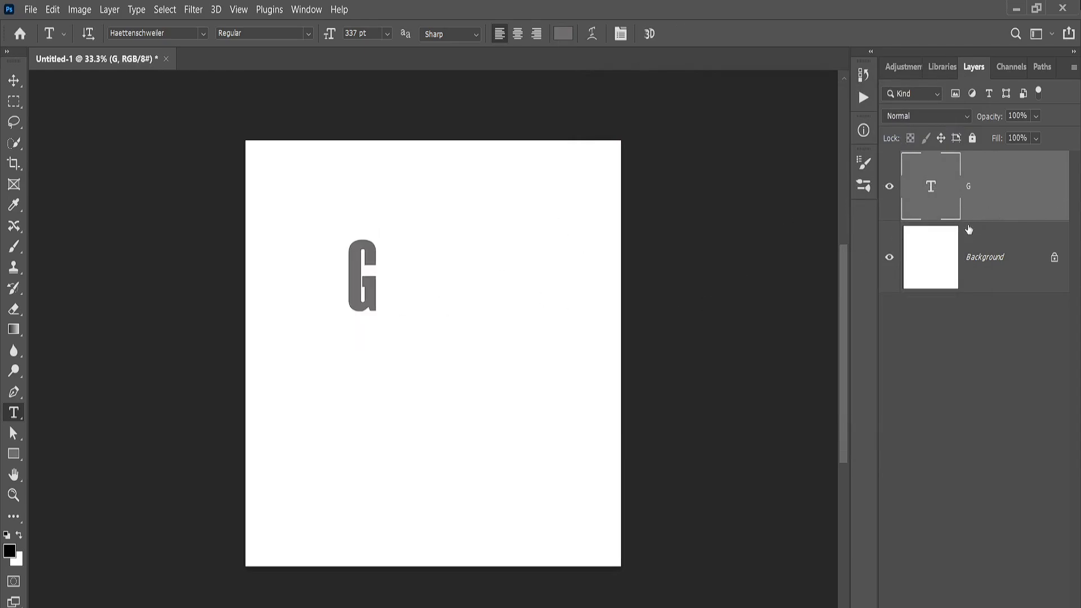
# - Enlarge the letter G to about 220% with Free Transform and stretch it wider horizontally
pyautogui.hotkey('ctrl', 't')
pyautogui.moveTo(377, 342); pyautogui.dragTo(412, 482)
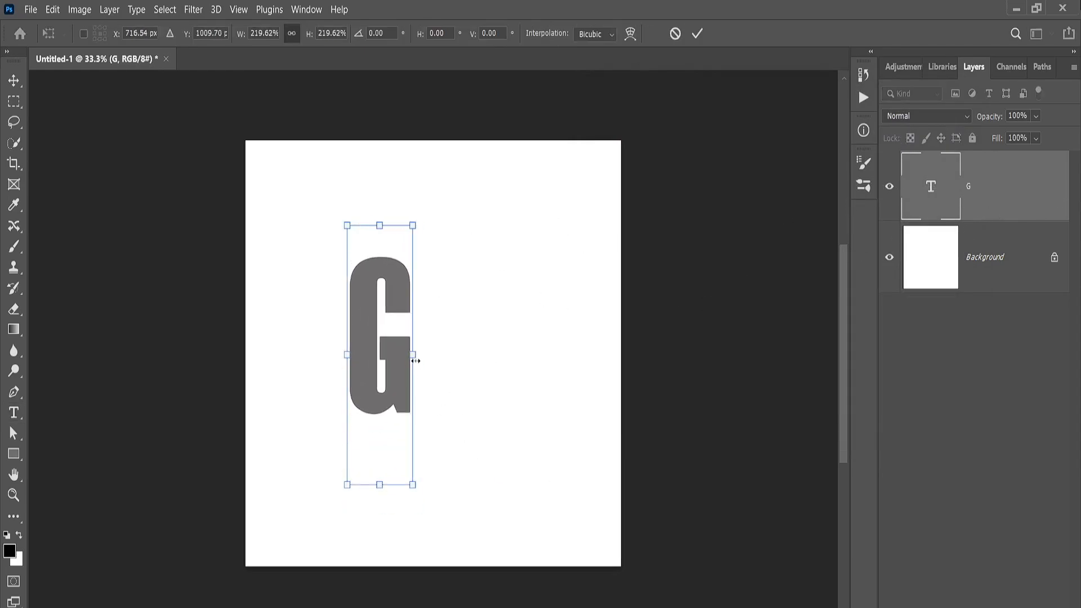
pyautogui.moveTo(413, 357); pyautogui.dragTo(482, 357)
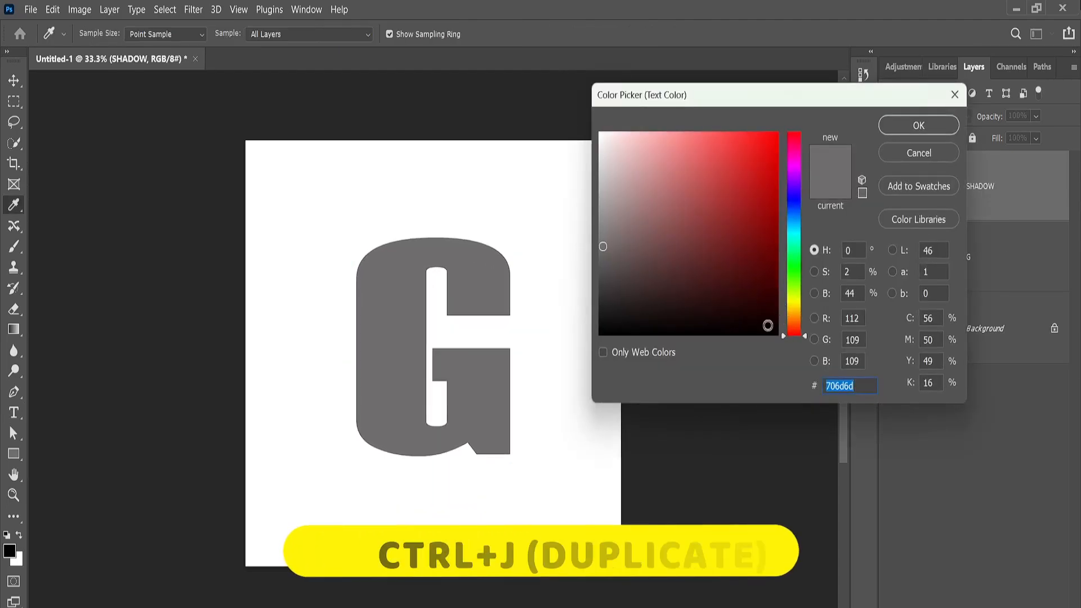
# - Recolor the text of the SHADOW layer to black #000000
pyautogui.click(776, 334)
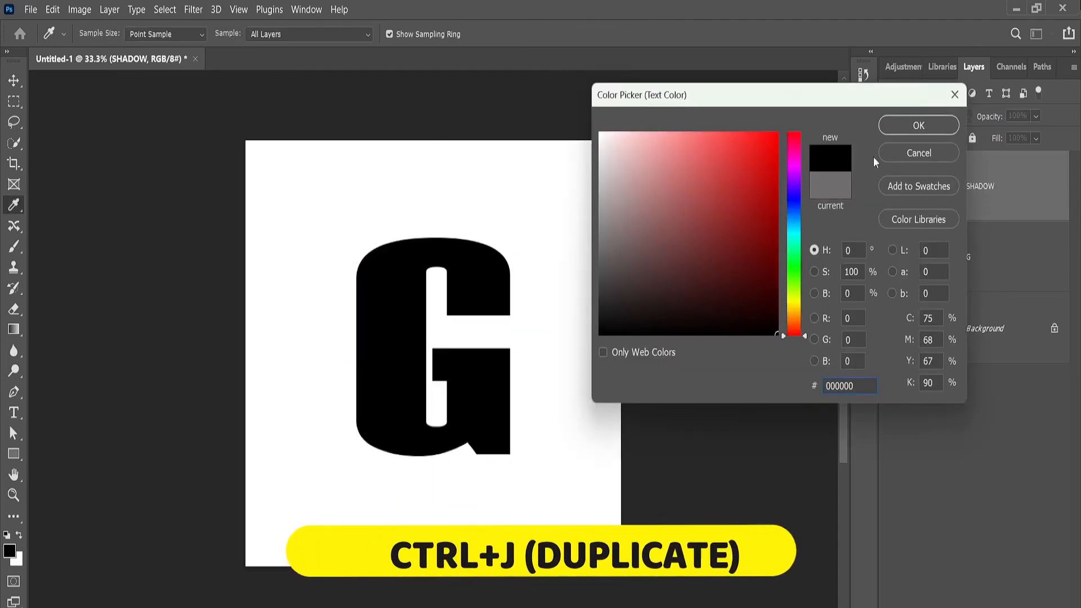
pyautogui.click(917, 125)
# - Rename the lower gray text layer to SHADOW and the upper black text layer to G
pyautogui.click(982, 271)
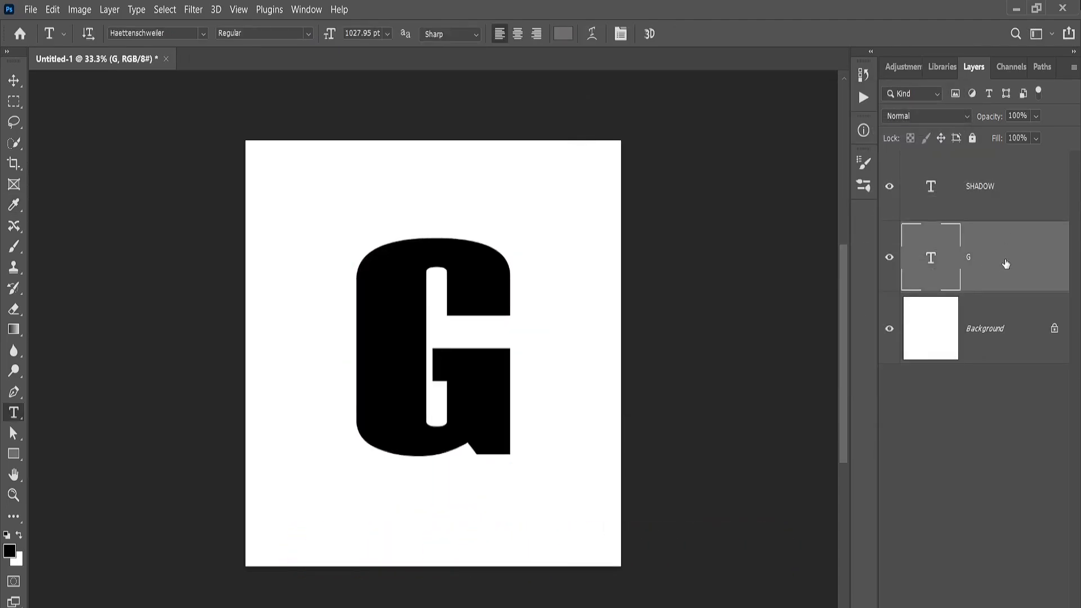
pyautogui.moveTo(987, 260); pyautogui.dragTo(930, 255)
pyautogui.doubleClick(968, 256)
pyautogui.write('SHADOW')
pyautogui.press('Return')
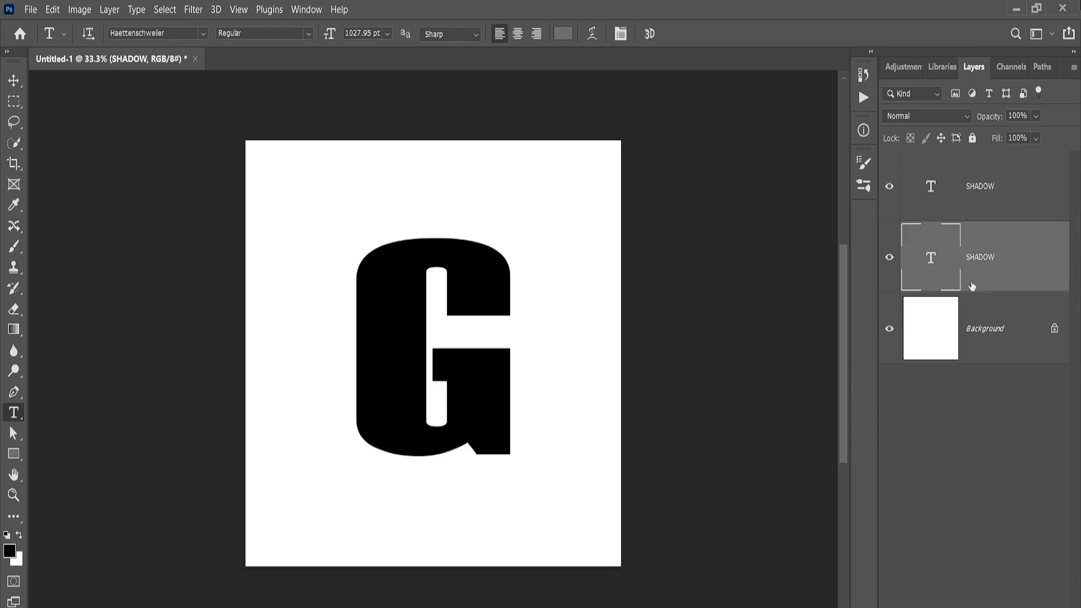
pyautogui.click(988, 181)
pyautogui.doubleClick(988, 185)
pyautogui.write('G')
pyautogui.press('Return')
# - Widen the SHADOW letter to about 119% so it extends past the black G, and deselect the layers
pyautogui.click(996, 270)
pyautogui.hotkey('ctrl', 't')
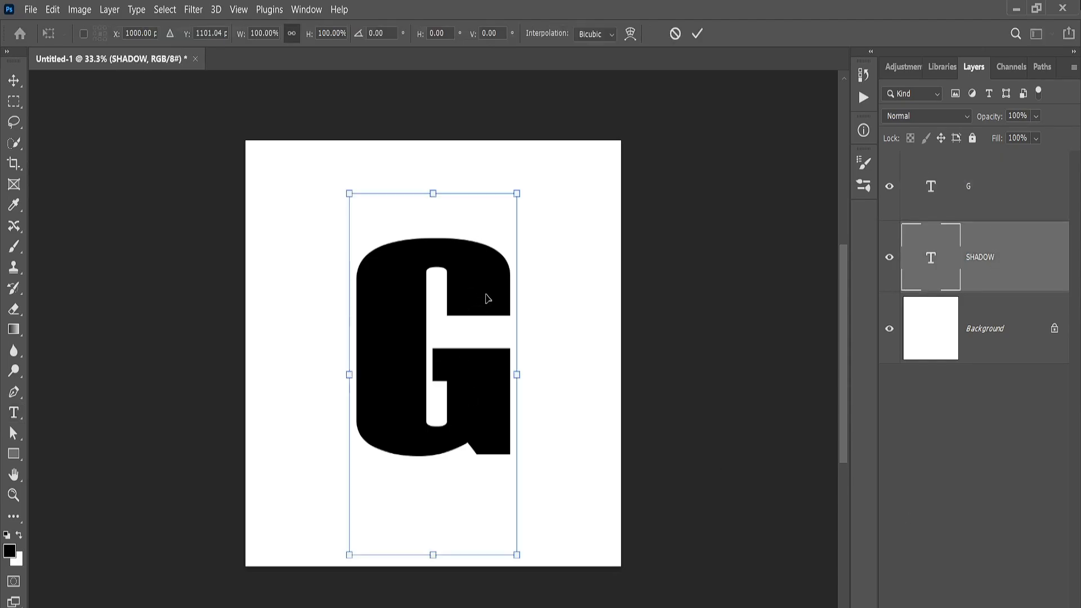
pyautogui.press('Escape')
pyautogui.click(13, 80)
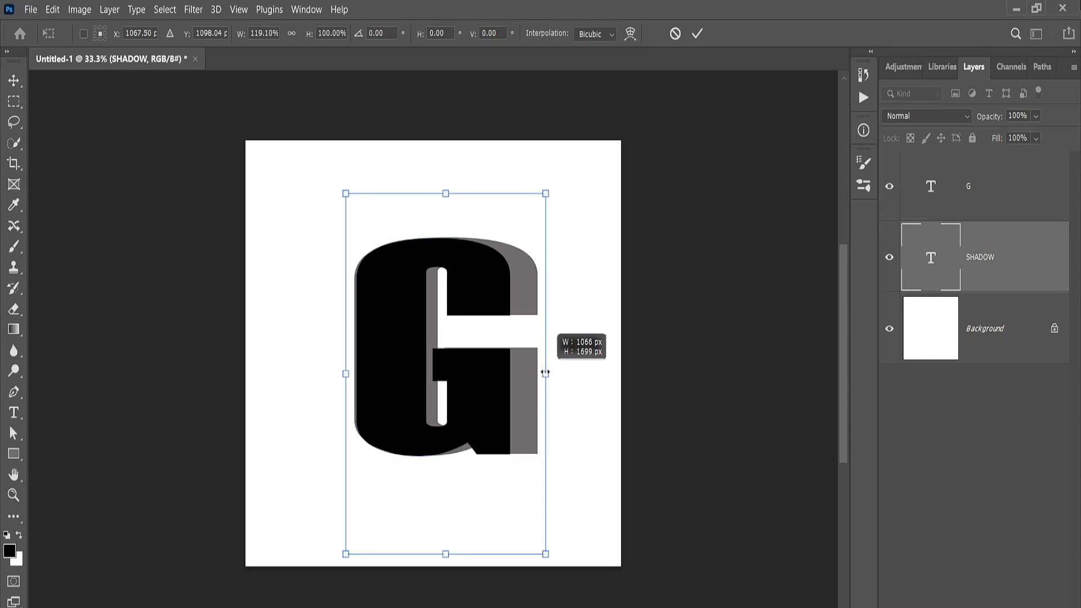
pyautogui.moveTo(545, 374); pyautogui.dragTo(546, 372)
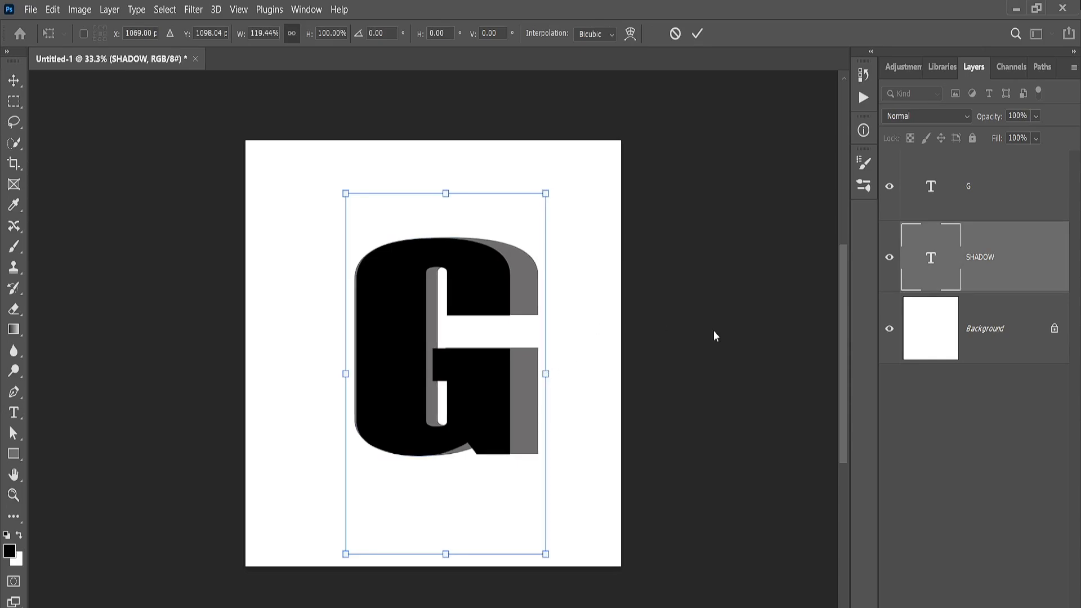
pyautogui.press('Return')
pyautogui.click(974, 454)
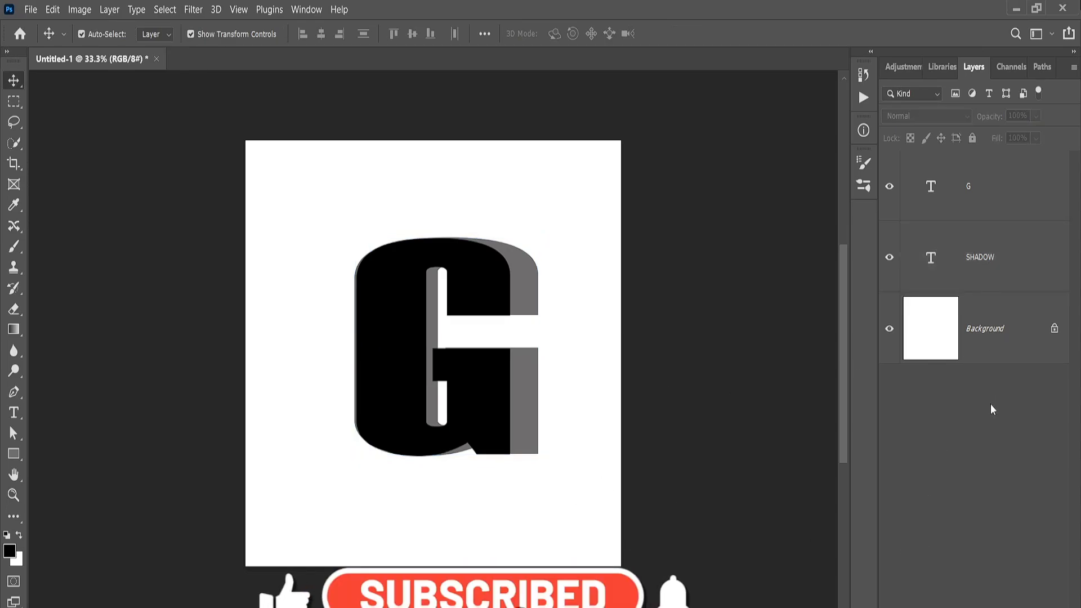
# - Open the squirrel photo from the Downloads folder and place it in the Untitled-1 document above the G layer at about 57% scale
pyautogui.click(31, 10)
pyautogui.click(73, 39)
pyautogui.click(153, 149)
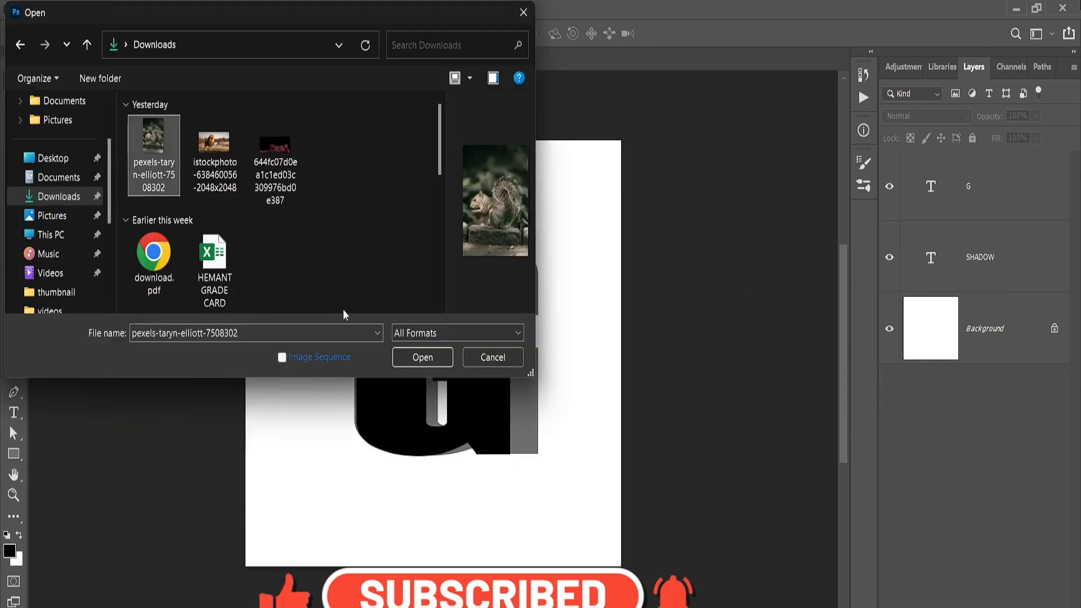
pyautogui.click(417, 360)
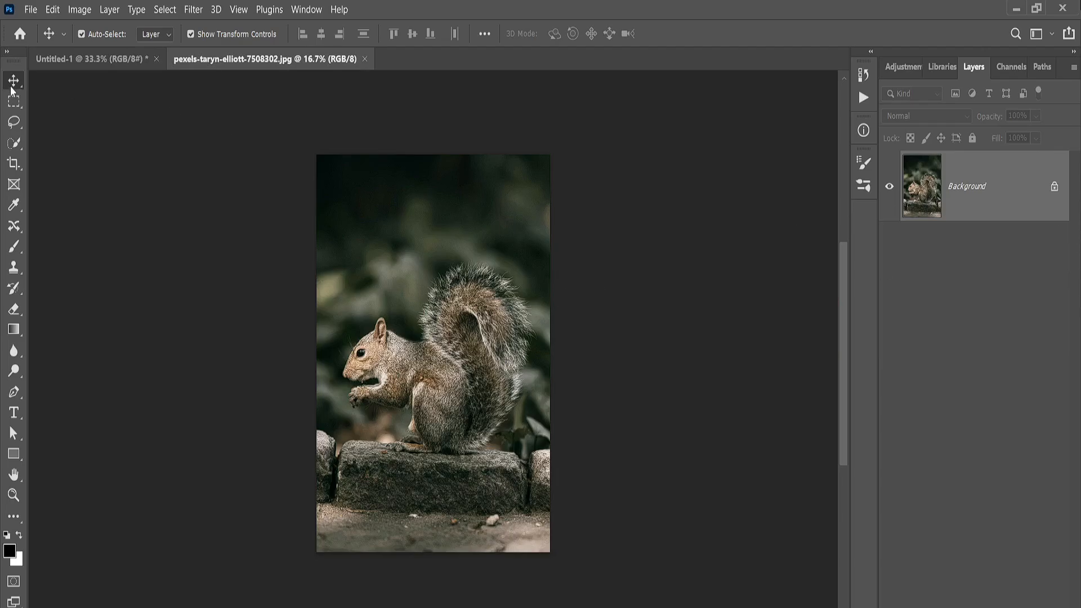
pyautogui.moveTo(419, 336); pyautogui.dragTo(545, 326)
pyautogui.moveTo(451, 331); pyautogui.dragTo(472, 342)
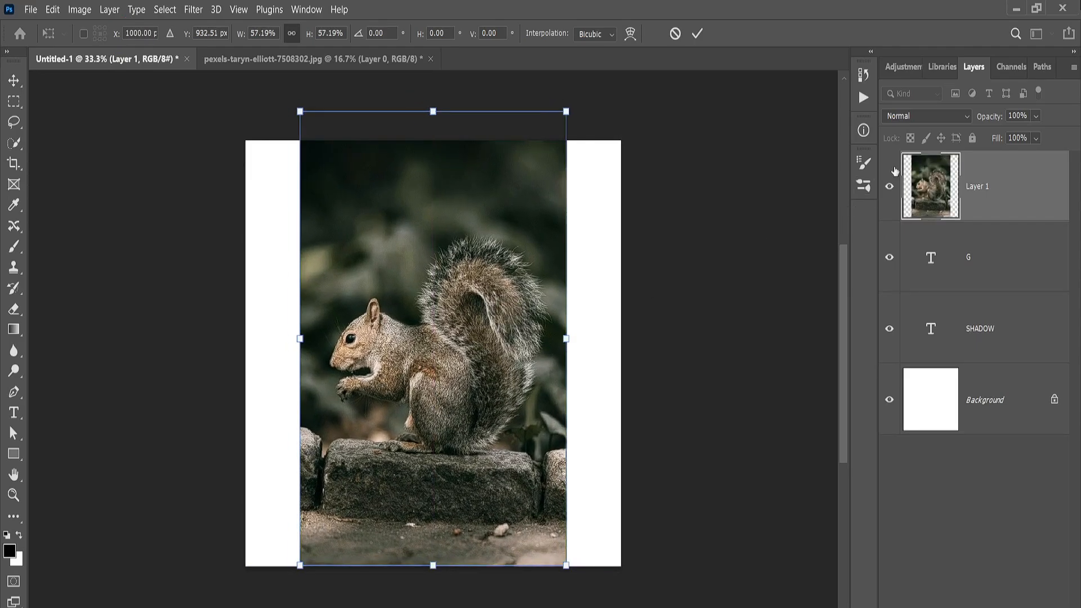
# - Lower the squirrel photo's opacity to 67% and scale it to about 54% over the letter
pyautogui.moveTo(992, 118); pyautogui.dragTo(966, 114)
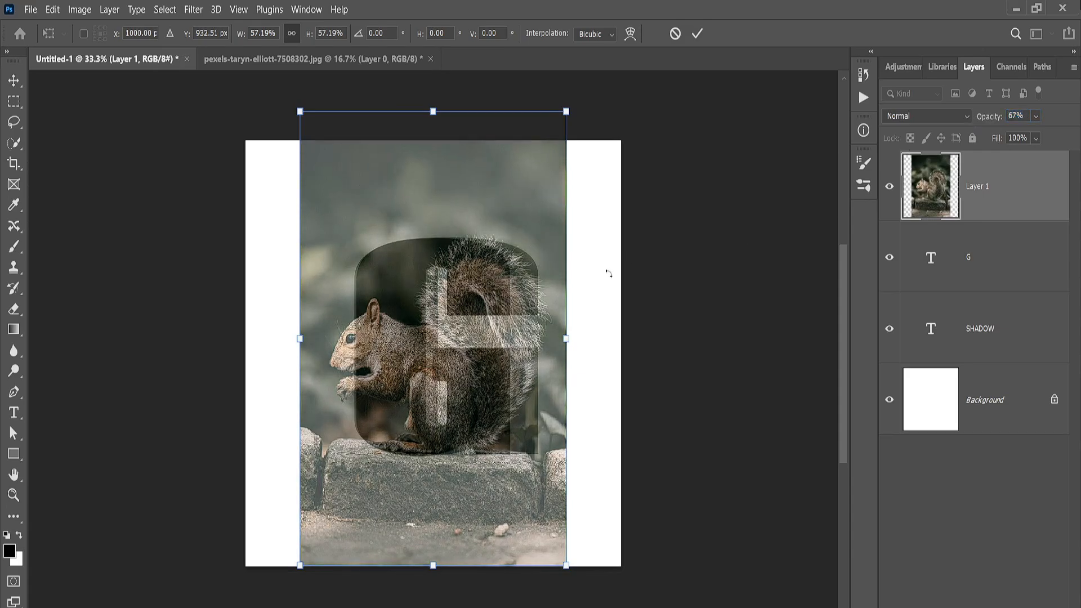
pyautogui.moveTo(480, 352); pyautogui.dragTo(481, 343)
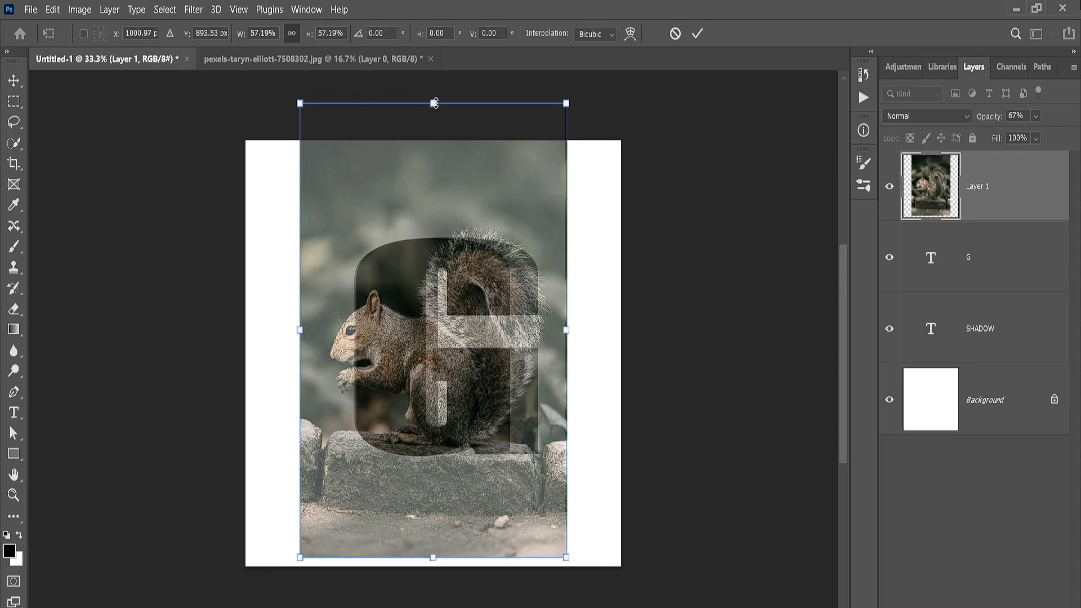
pyautogui.moveTo(434, 103); pyautogui.dragTo(435, 139)
pyautogui.moveTo(454, 368); pyautogui.dragTo(439, 369)
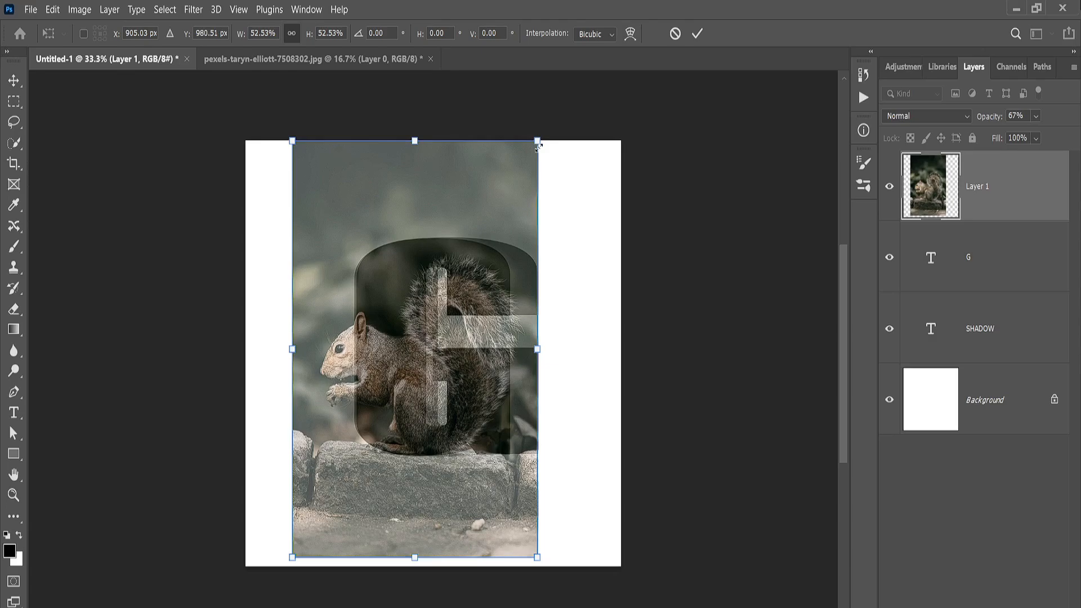
pyautogui.moveTo(538, 142); pyautogui.dragTo(551, 138)
# - Nudge the squirrel photo to about X 927 px, Y 937 px and restore its opacity to 100%
pyautogui.press('Left')
pyautogui.press('Left')
pyautogui.press('Left')
pyautogui.press('Left')
pyautogui.press('Left')
pyautogui.press('Left')
pyautogui.press('Left')
pyautogui.press('Left')
pyautogui.press('Left')
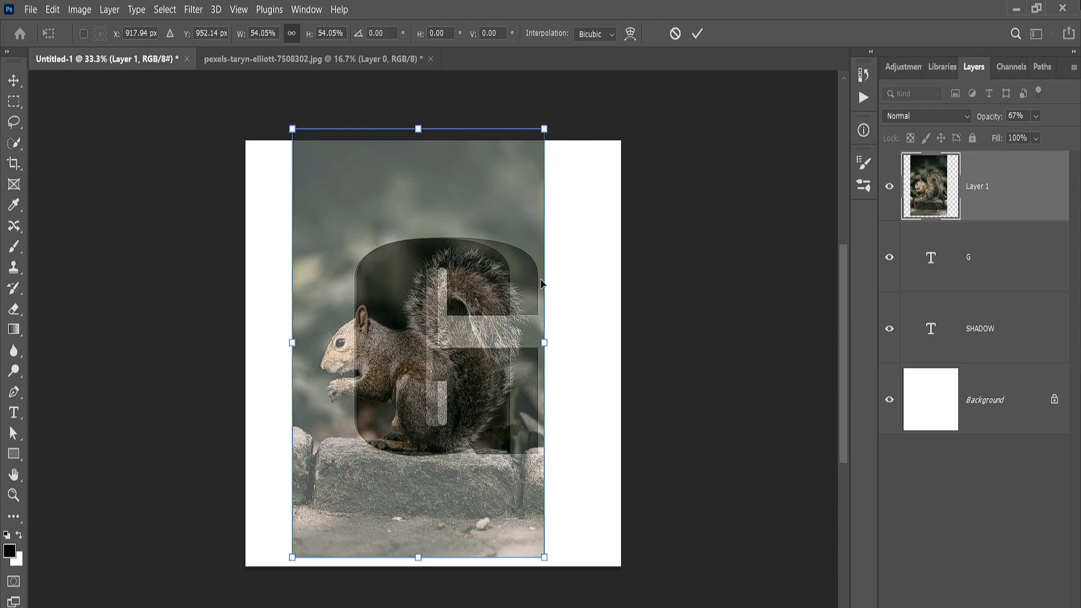
pyautogui.press('Right')
pyautogui.press('Right')
pyautogui.press('Right')
pyautogui.press('Right')
pyautogui.press('Right')
pyautogui.press('Right')
pyautogui.press('Right')
pyautogui.press('Right')
pyautogui.press('Right')
pyautogui.press('Right')
pyautogui.press('Right')
pyautogui.press('Right')
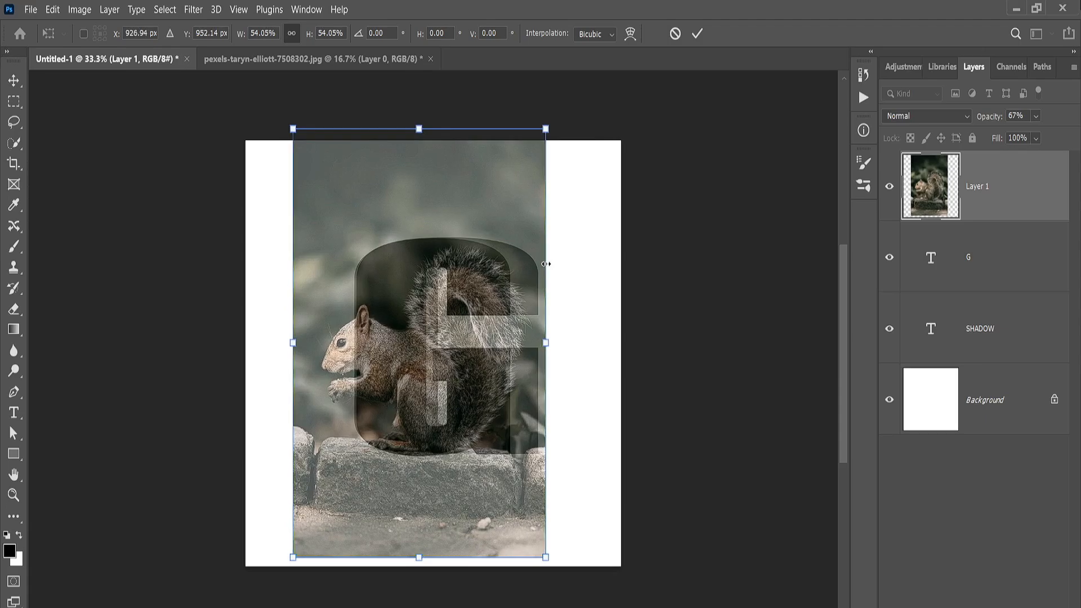
pyautogui.press('Up')
pyautogui.press('Up')
pyautogui.press('Up')
pyautogui.press('Up')
pyautogui.press('Up')
pyautogui.press('Up')
pyautogui.press('Up')
pyautogui.press('Up')
pyautogui.press('Up')
pyautogui.press('Up')
pyautogui.press('Up')
pyautogui.press('Up')
pyautogui.press('Up')
pyautogui.press('Up')
pyautogui.press('Up')
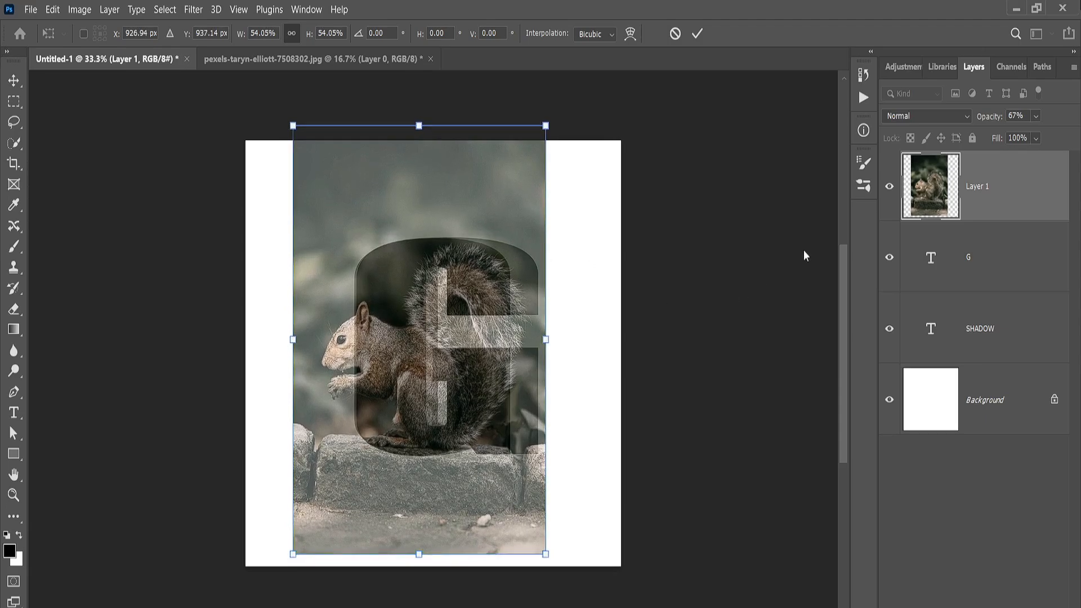
pyautogui.moveTo(992, 117); pyautogui.dragTo(1044, 128)
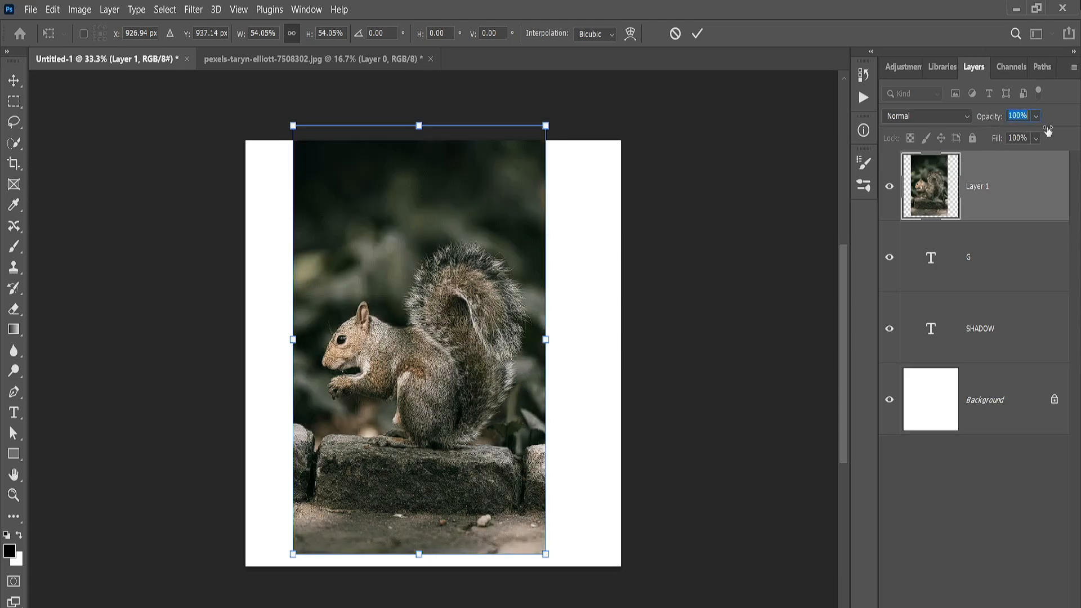
pyautogui.press('Return')
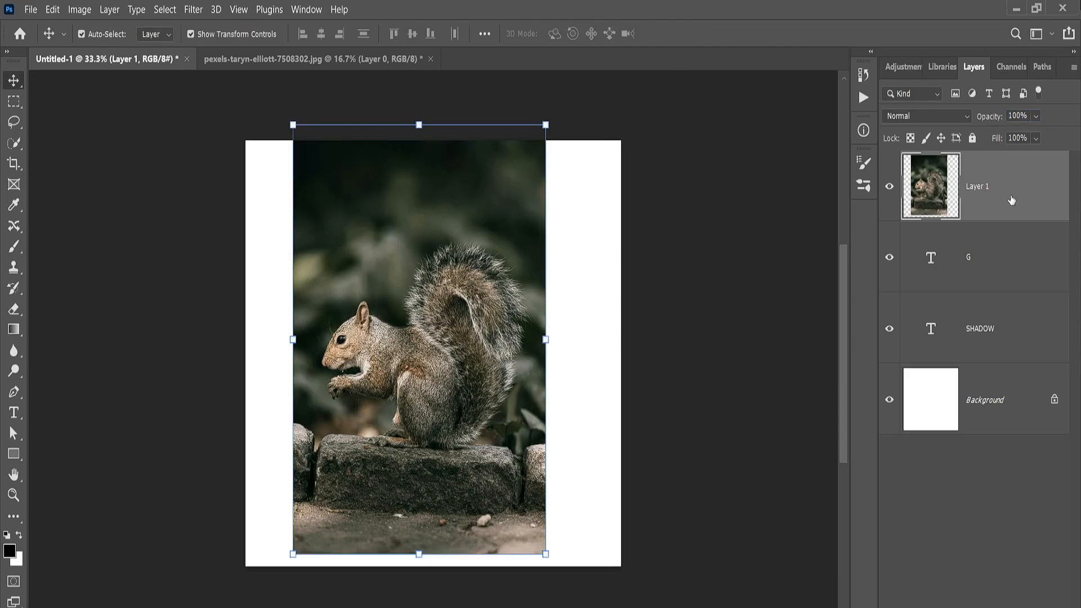
# - Duplicate the squirrel photo layer and move the copy between the G and SHADOW layers
pyautogui.hotkey('ctrl', 'j')
pyautogui.moveTo(1013, 201); pyautogui.dragTo(1048, 342)
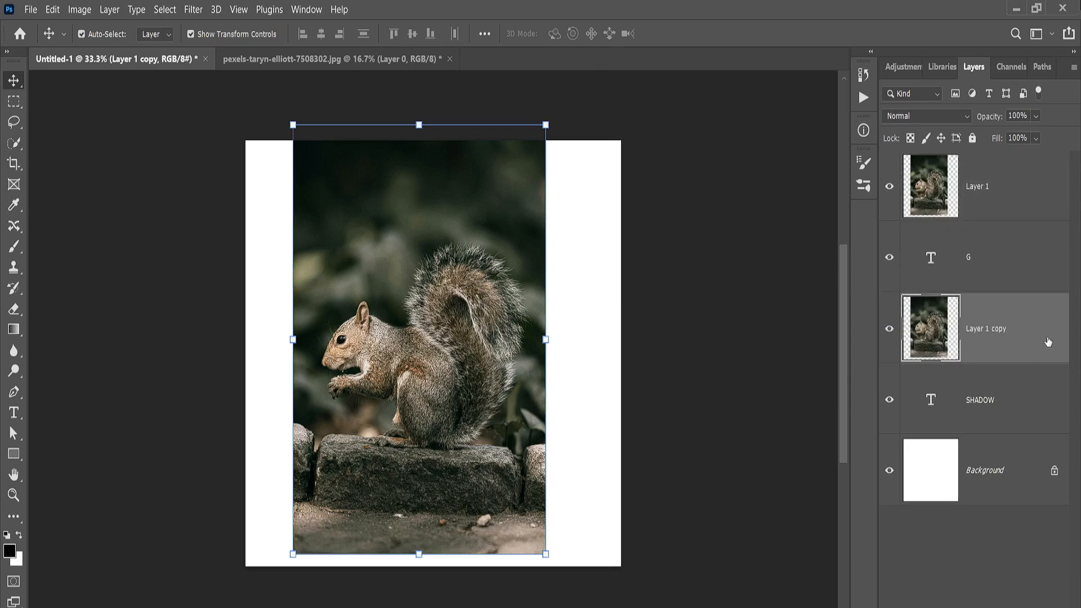
# - Clip Layer 1 to the G layer and Layer 1 copy to the SHADOW layer
pyautogui.click(1023, 208)
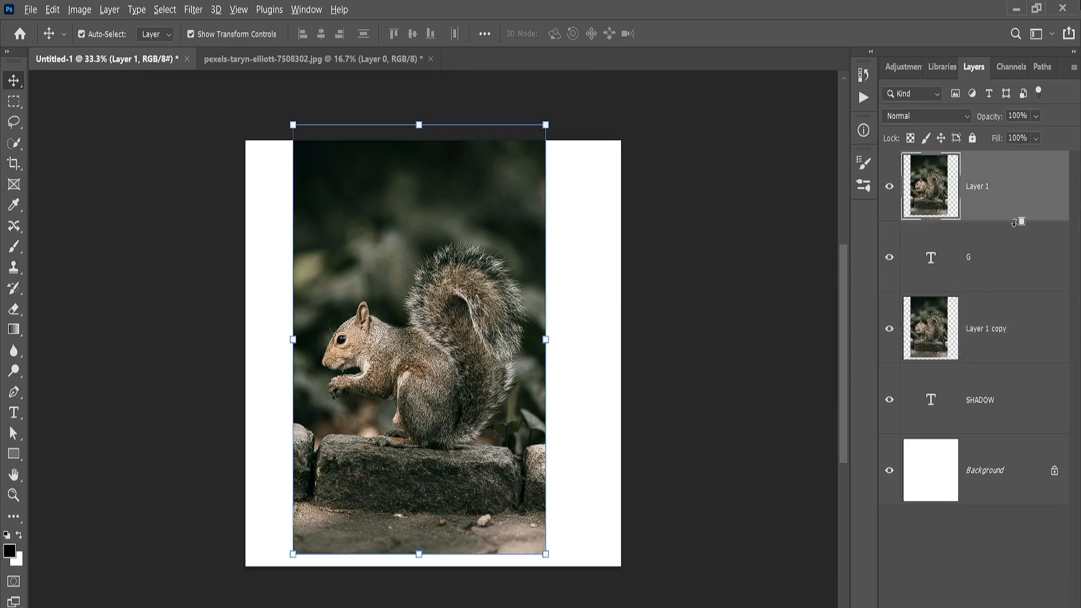
pyautogui.keyDown('alt'); pyautogui.click(1018, 221); pyautogui.keyUp('alt')
pyautogui.keyDown('alt'); pyautogui.click(1010, 363); pyautogui.keyUp('alt')
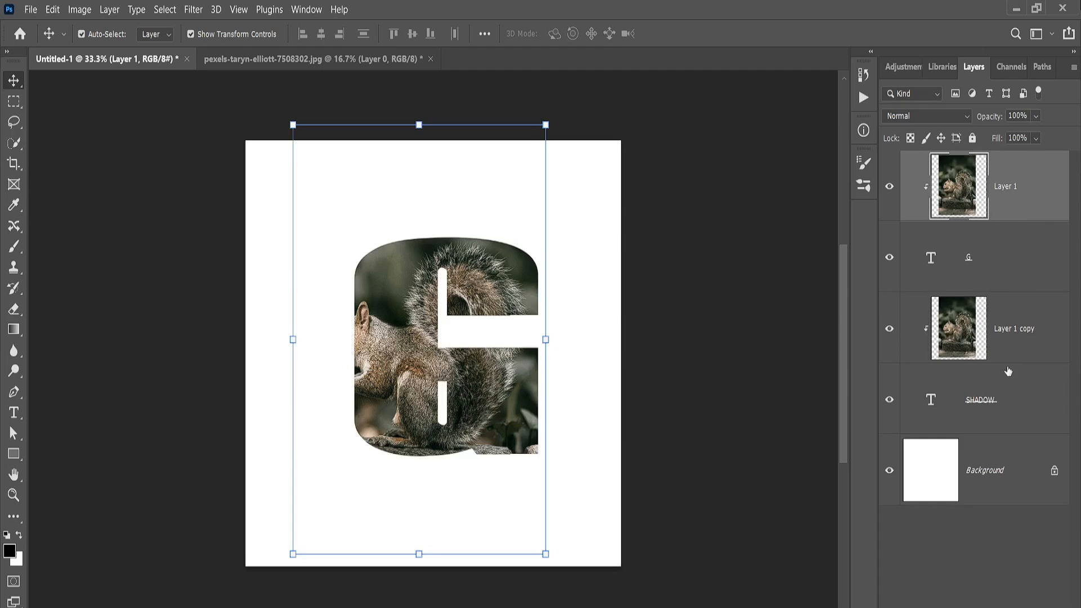
# - Add an Exposure adjustment layer directly above Layer 1 copy
pyautogui.click(1008, 357)
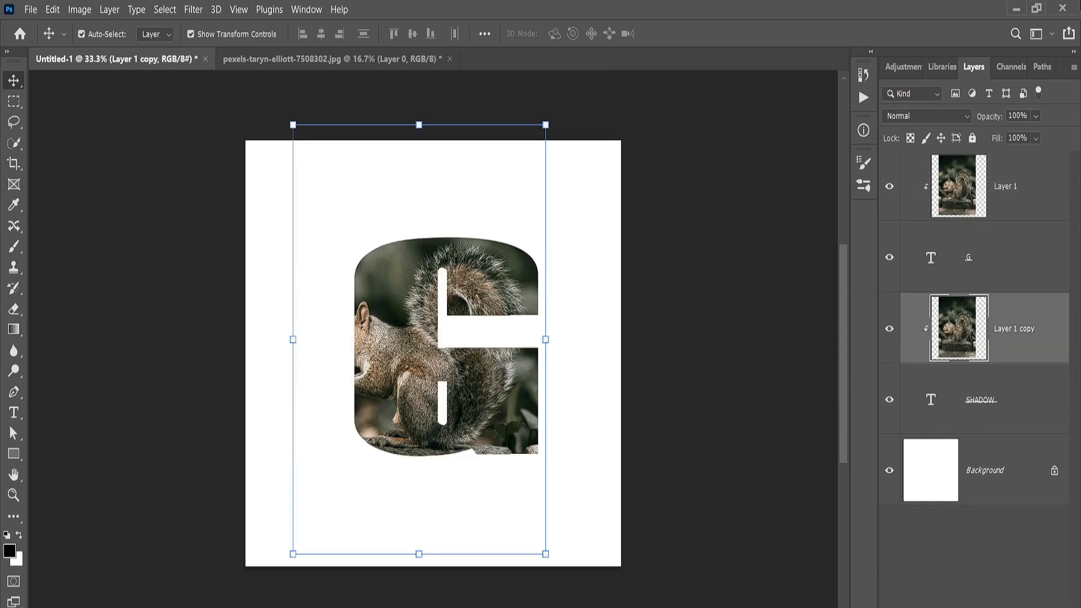
pyautogui.click(987, 604)
pyautogui.click(1009, 463)
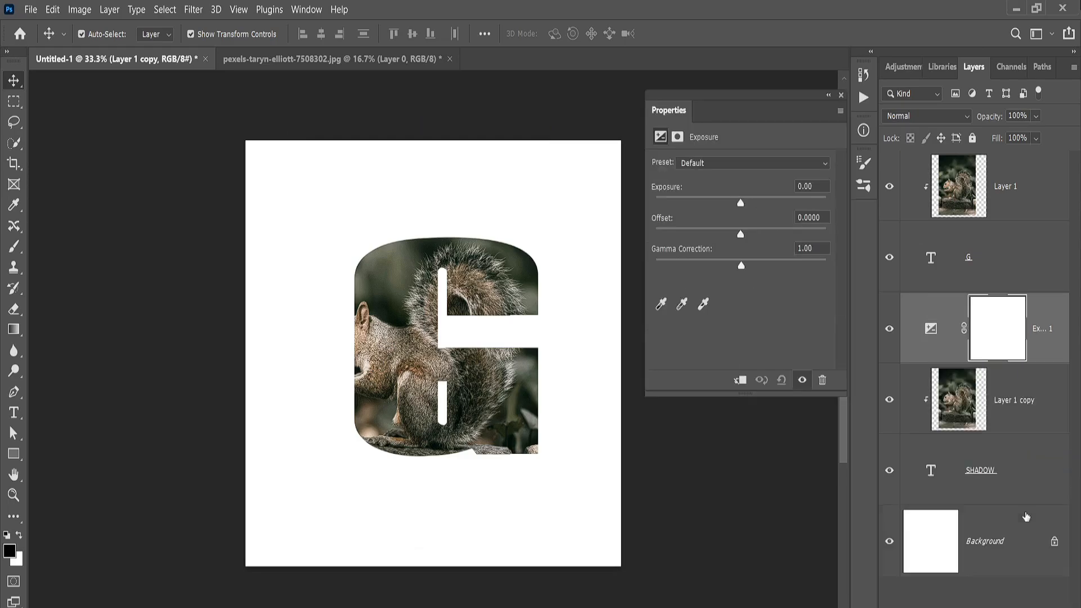
# - Clip the Exposure adjustment to Layer 1 copy and set Exposure to -1.27 and Gamma Correction to 0.80
pyautogui.moveTo(734, 207); pyautogui.dragTo(724, 208)
pyautogui.click(740, 374)
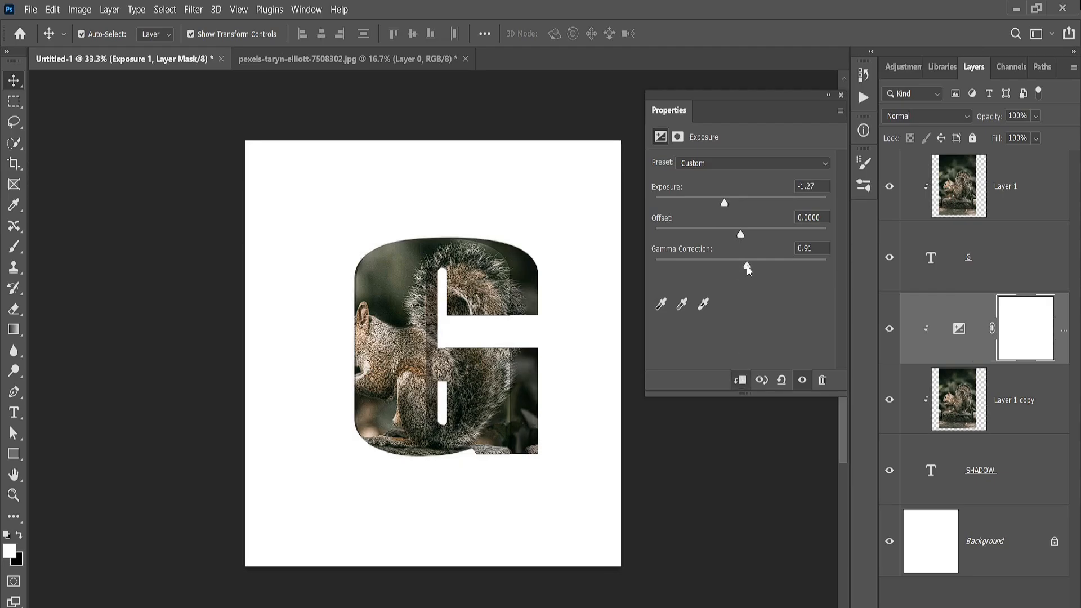
pyautogui.moveTo(747, 265); pyautogui.dragTo(754, 267)
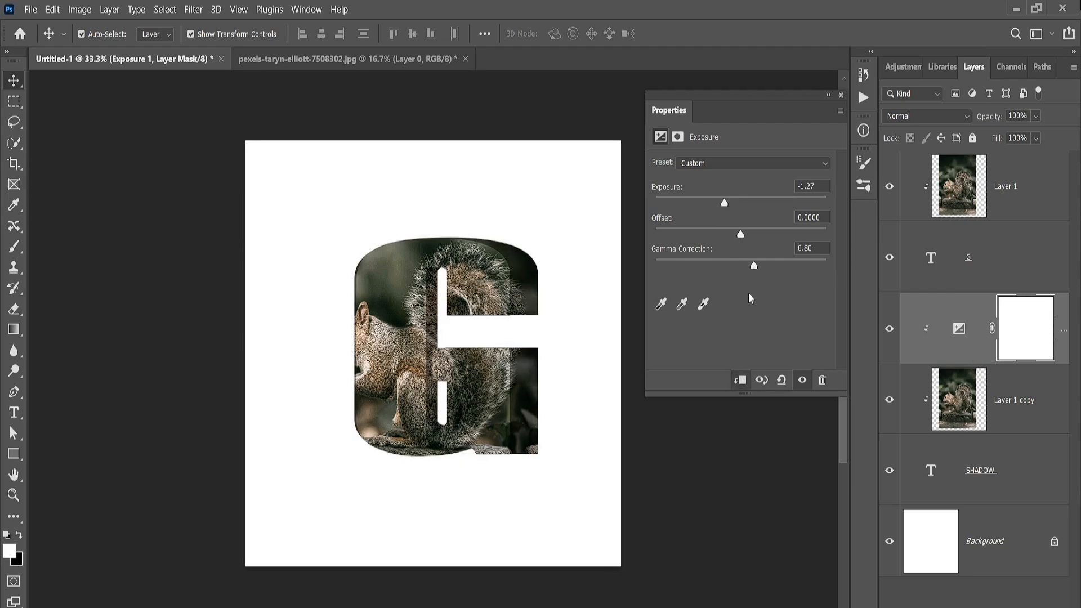
pyautogui.click(841, 96)
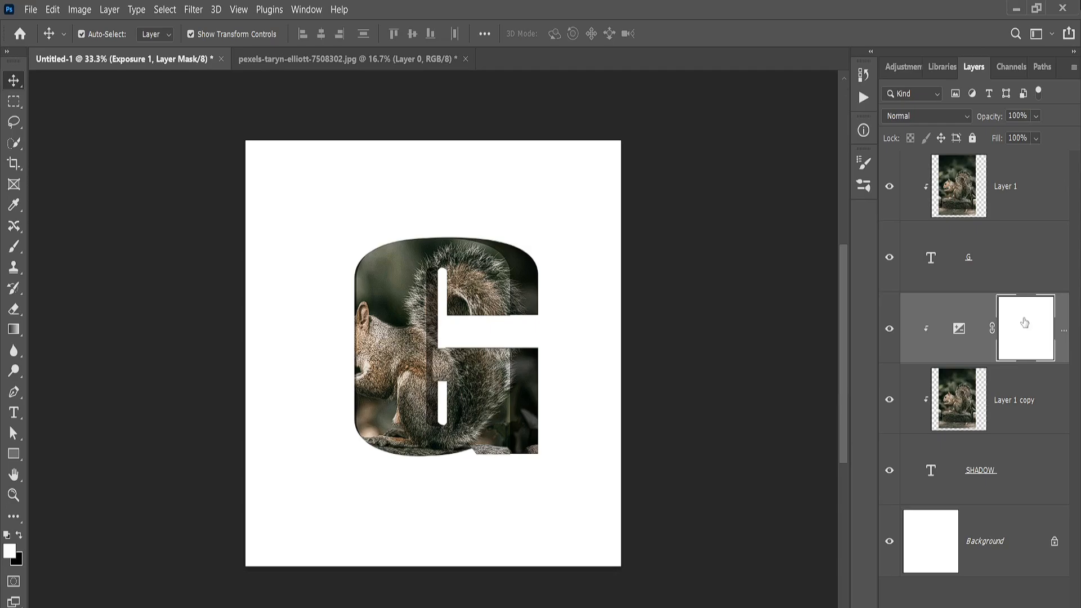
# - Duplicate Layer 1, select the squirrel automatically as the subject and mask the copy to that selection
pyautogui.click(968, 204)
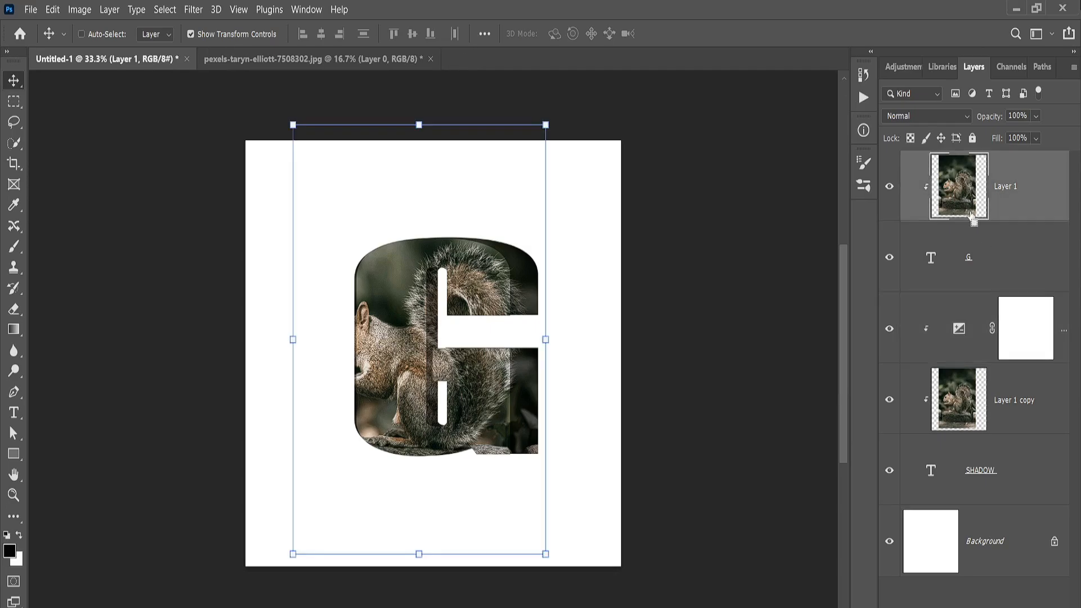
pyautogui.hotkey('ctrl', 'j')
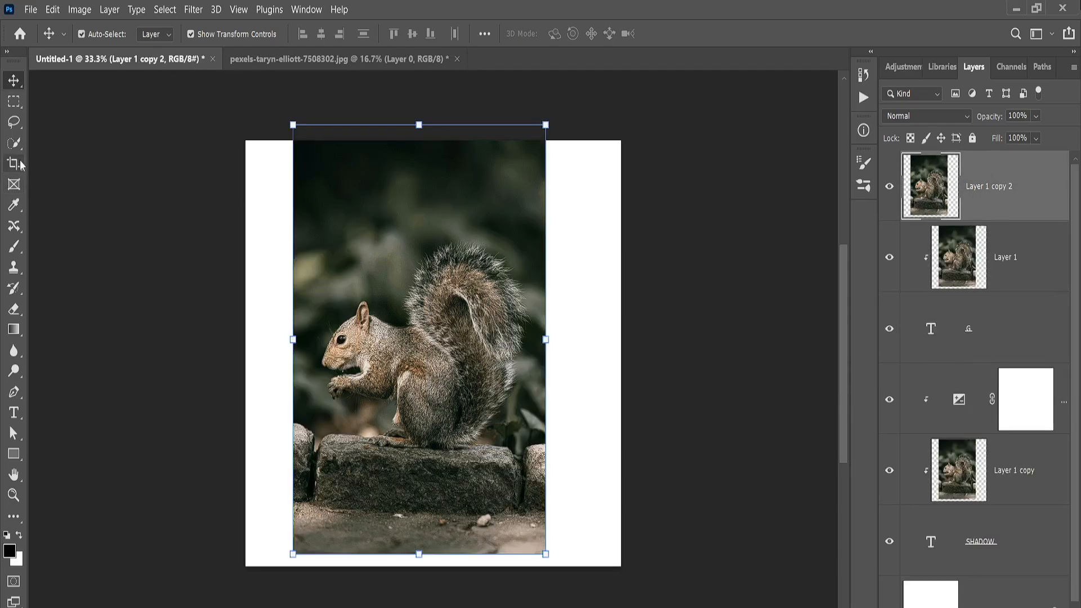
pyautogui.click(12, 143)
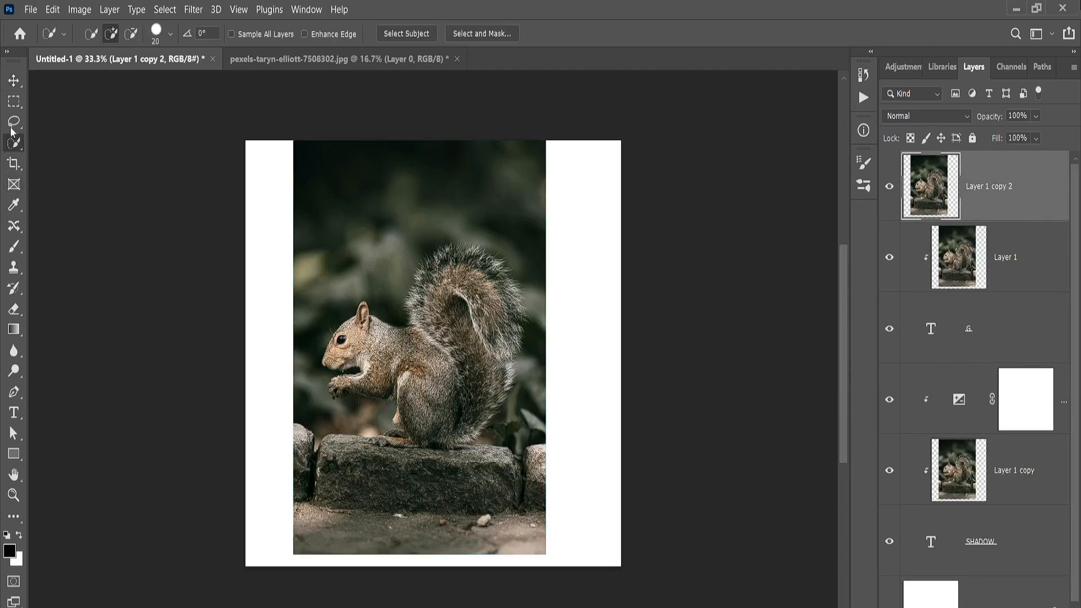
pyautogui.click(412, 35)
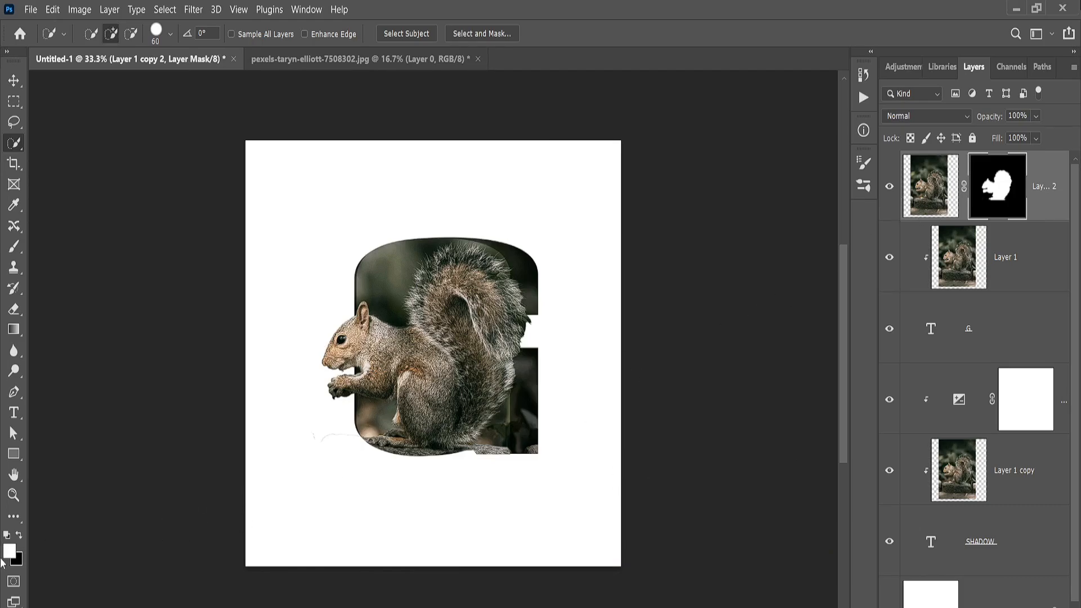
# - Paint the stray edge marks beneath the squirrel black on the Layer 1 copy 2 mask with a 300 px soft brush
pyautogui.click(23, 541)
pyautogui.moveTo(14, 246); pyautogui.dragTo(62, 248)
pyautogui.click(62, 249)
pyautogui.press('[')
pyautogui.press('[')
pyautogui.press('[')
pyautogui.press('[')
pyautogui.press('[')
pyautogui.press('[')
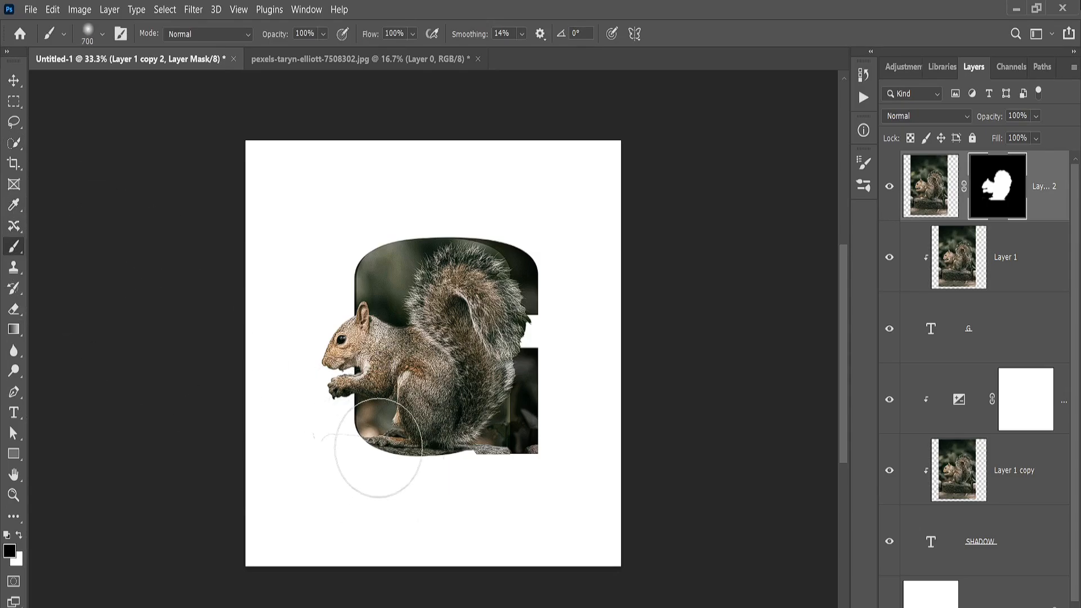
pyautogui.press('[')
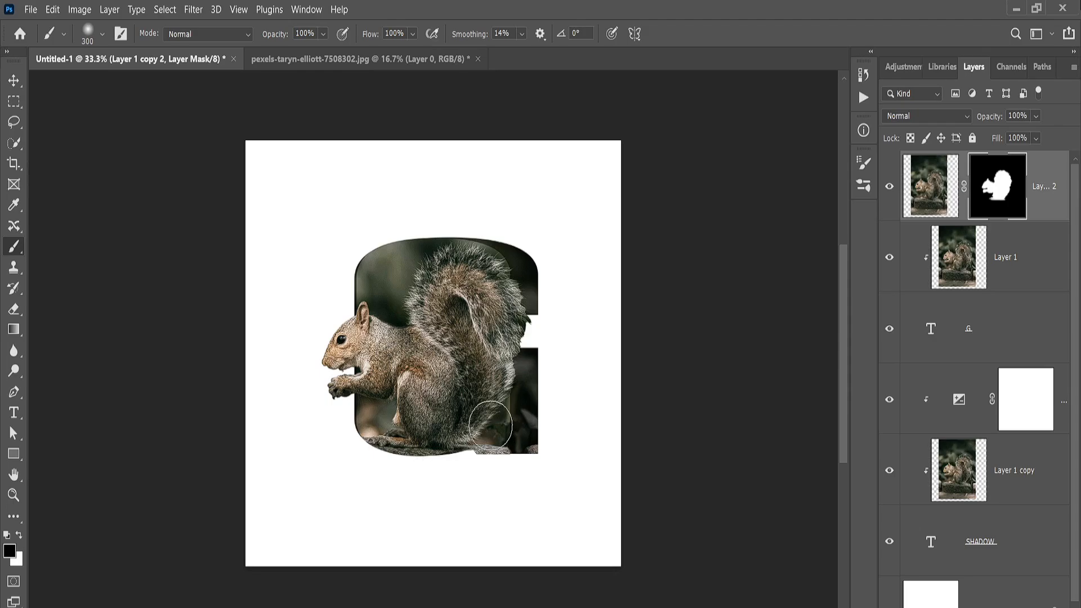
# - Paint black over the squirrel's tail and rear body on the mask with an 800 px soft brush, keeping the head and paws
pyautogui.press(']')
pyautogui.press(']')
pyautogui.press(']')
pyautogui.press(']')
pyautogui.press(']')
pyautogui.moveTo(494, 217)
pyautogui.mouseDown()
pyautogui.moveTo(509, 219)
pyautogui.moveTo(482, 510)
pyautogui.moveTo(519, 430)
pyautogui.moveTo(500, 332)
pyautogui.moveTo(465, 278)
pyautogui.moveTo(468, 248)
pyautogui.moveTo(471, 482)
pyautogui.moveTo(495, 247)
pyautogui.moveTo(475, 461)
pyautogui.moveTo(427, 409)
pyautogui.mouseUp()
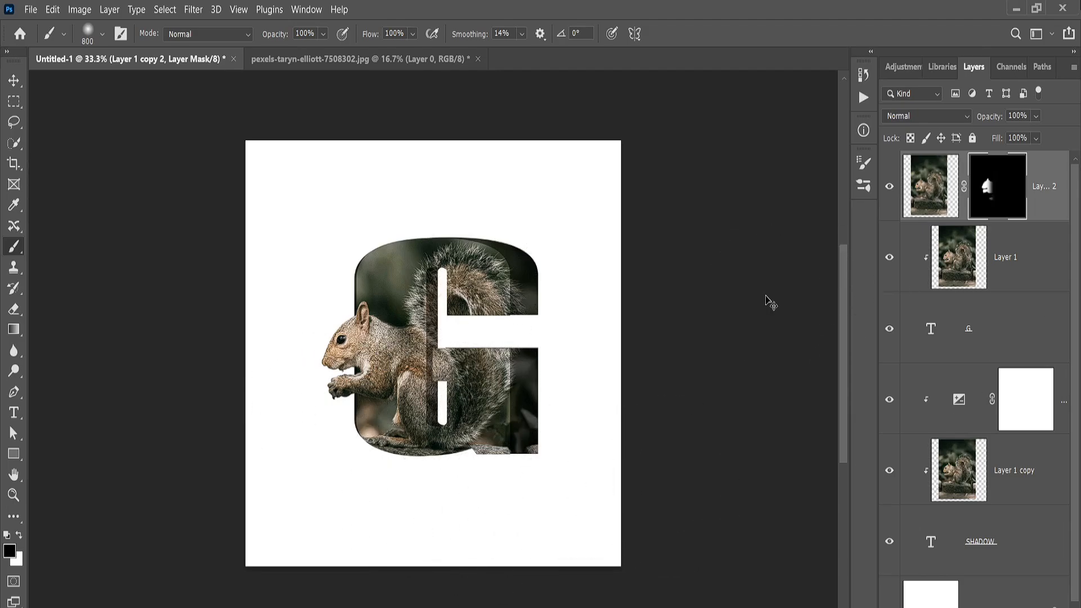
# - Group all layers from Layer 1 copy 2 down to SHADOW, leaving out the Background
pyautogui.press('v')
pyautogui.click(653, 302)
pyautogui.click(1056, 200)
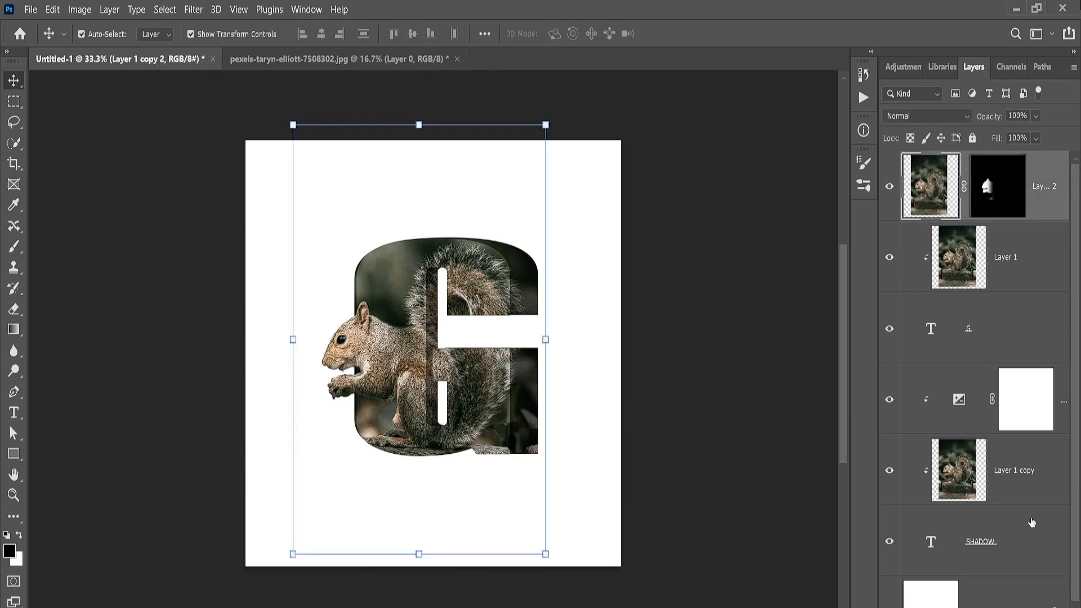
pyautogui.keyDown('shift'); pyautogui.click(1022, 576); pyautogui.keyUp('shift')
pyautogui.hotkey('ctrl', 'g')
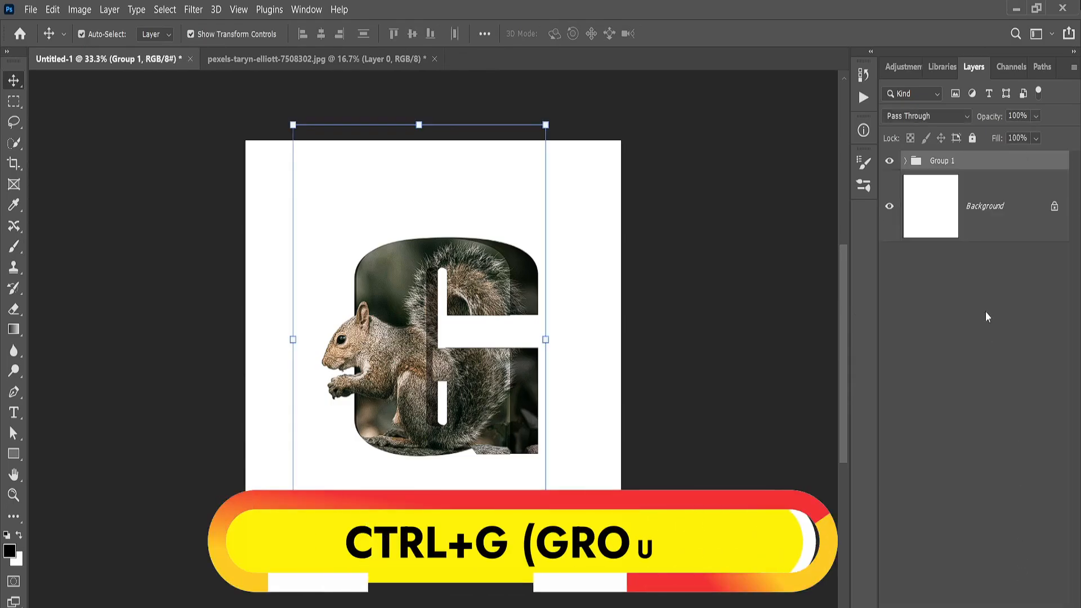
pyautogui.click(1003, 333)
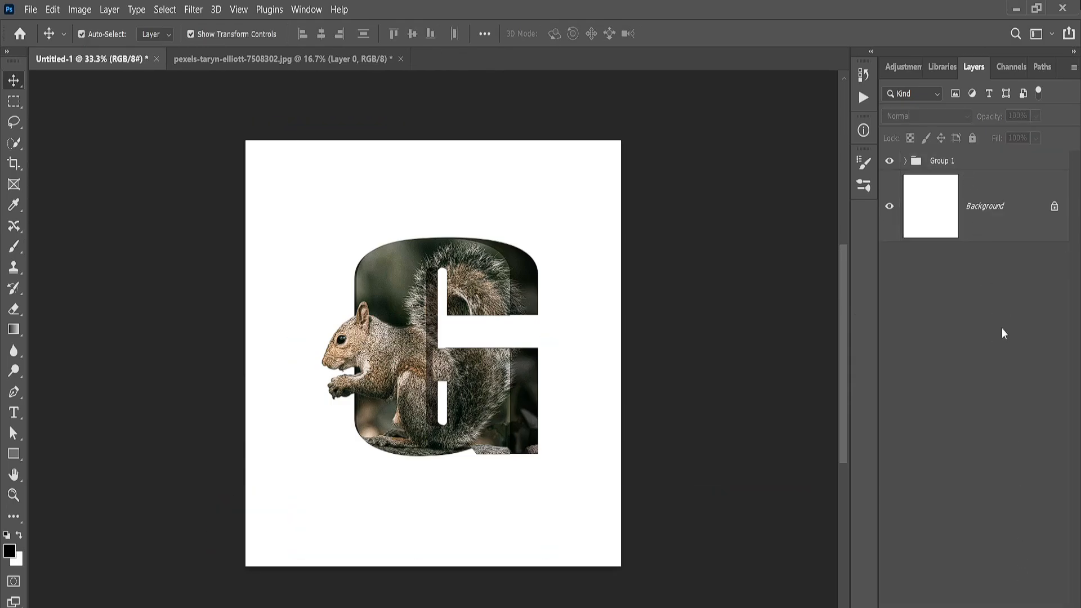
# - Add a new empty layer directly above the Background with the default layer settings
pyautogui.click(971, 160)
pyautogui.click(985, 300)
pyautogui.click(994, 197)
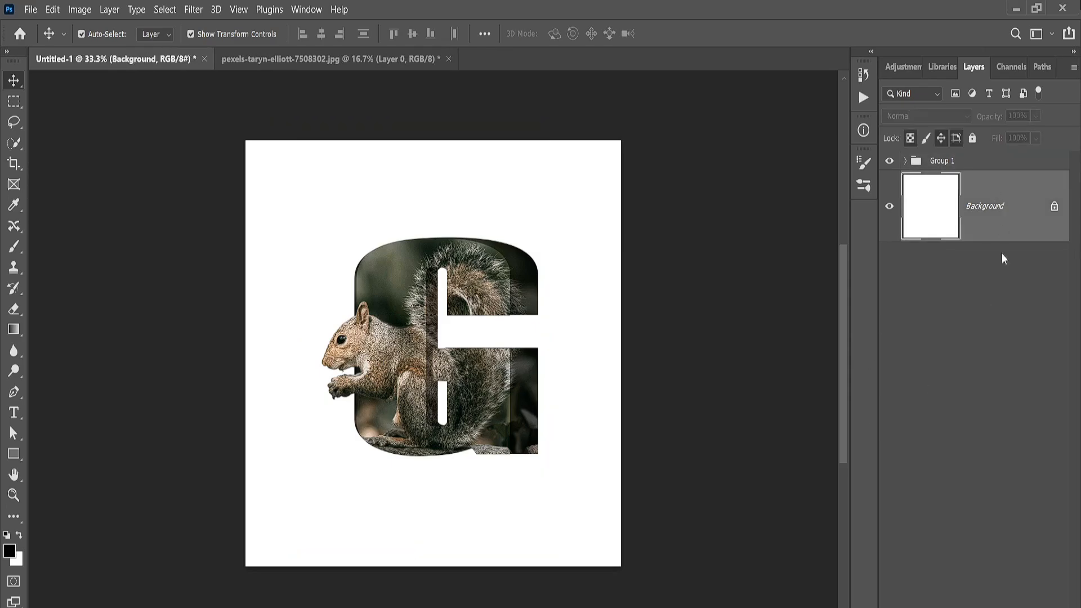
pyautogui.hotkey('ctrl', 'shift', 'n')
pyautogui.press('Return')
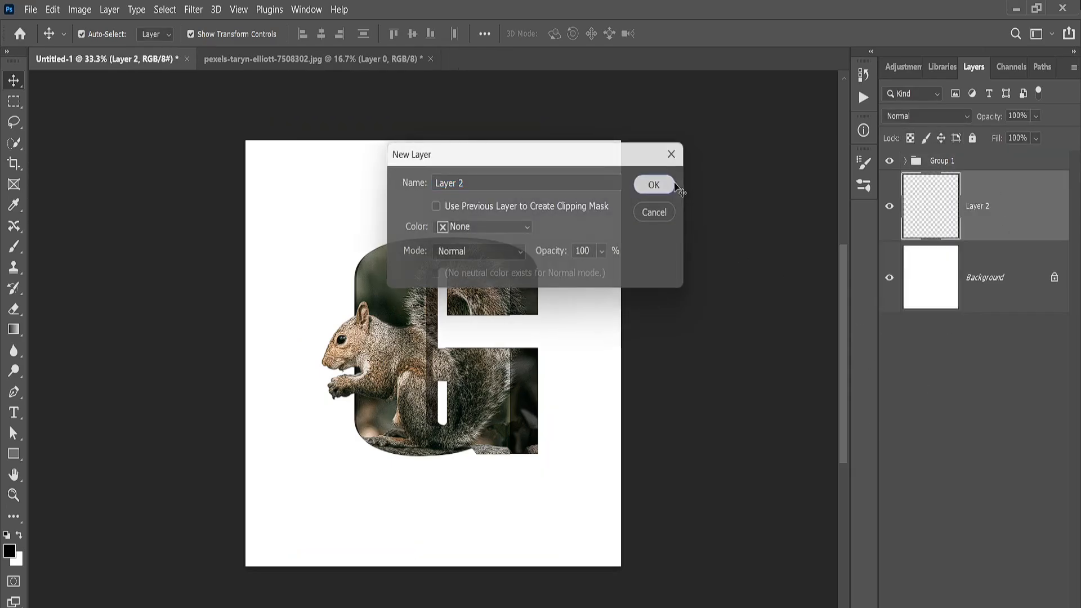
# - Paint a single black dab on Layer 2 beneath the letter G with a 1400 px soft round brush
pyautogui.click(14, 246)
pyautogui.click(67, 238)
pyautogui.click(105, 35)
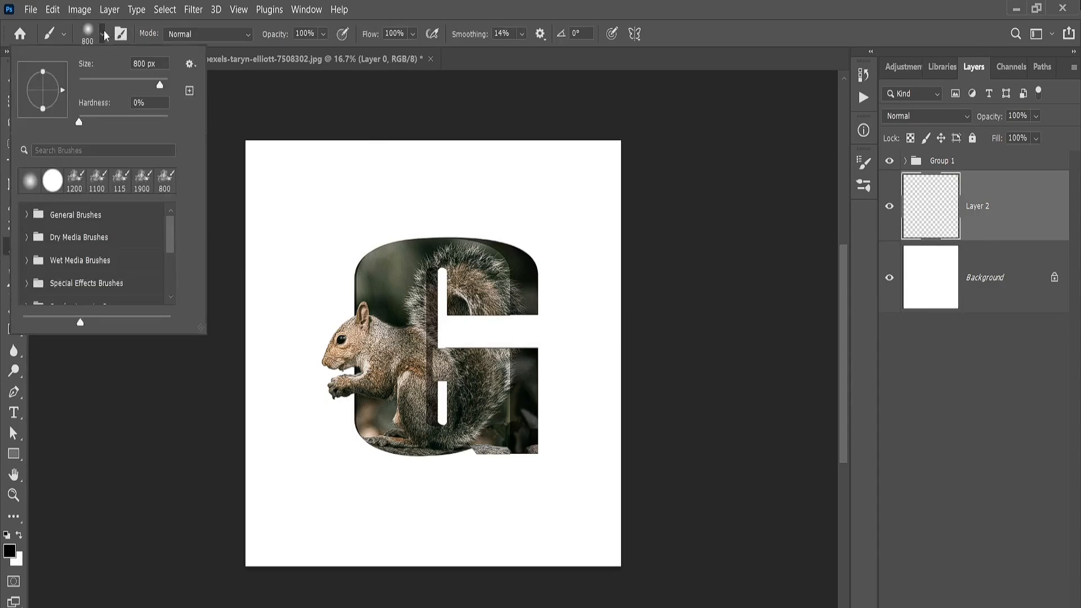
pyautogui.click(30, 180)
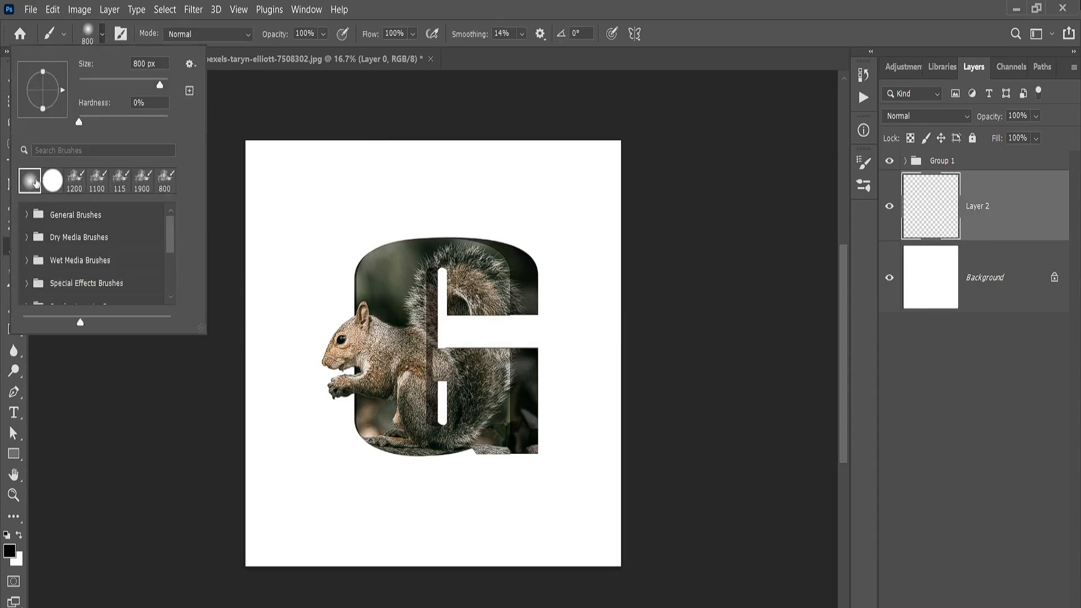
pyautogui.click(104, 36)
pyautogui.press(']')
pyautogui.press(']')
pyautogui.press(']')
pyautogui.press(']')
pyautogui.press(']')
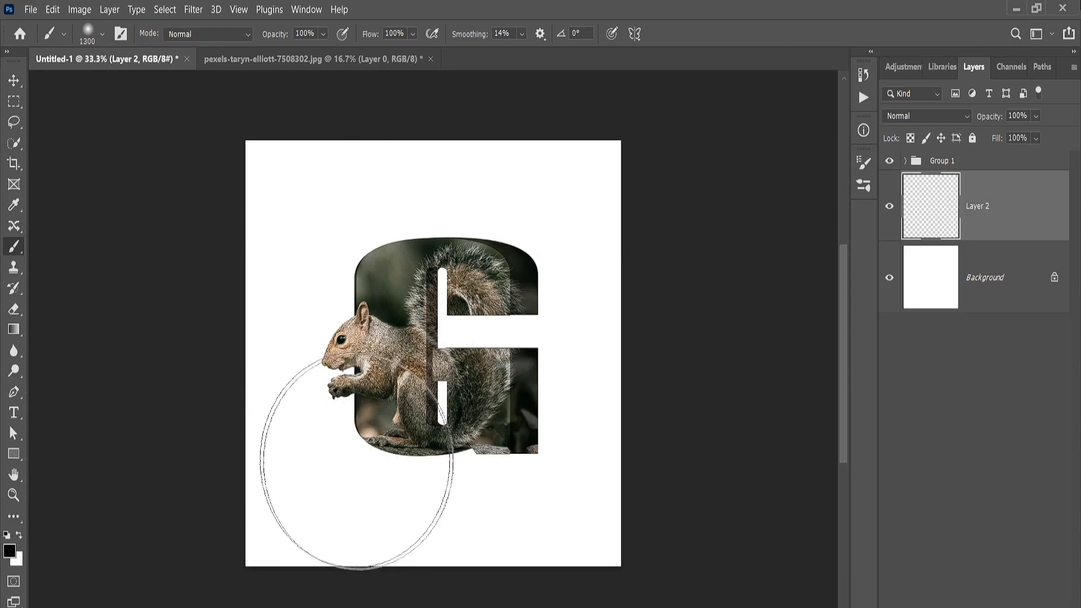
pyautogui.press(']')
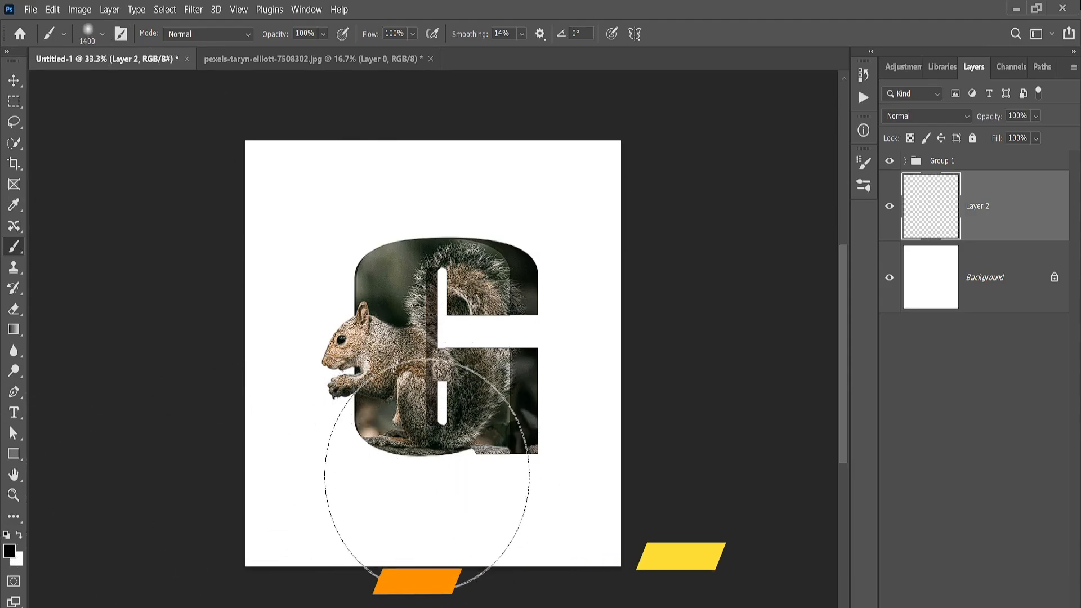
pyautogui.click(426, 467)
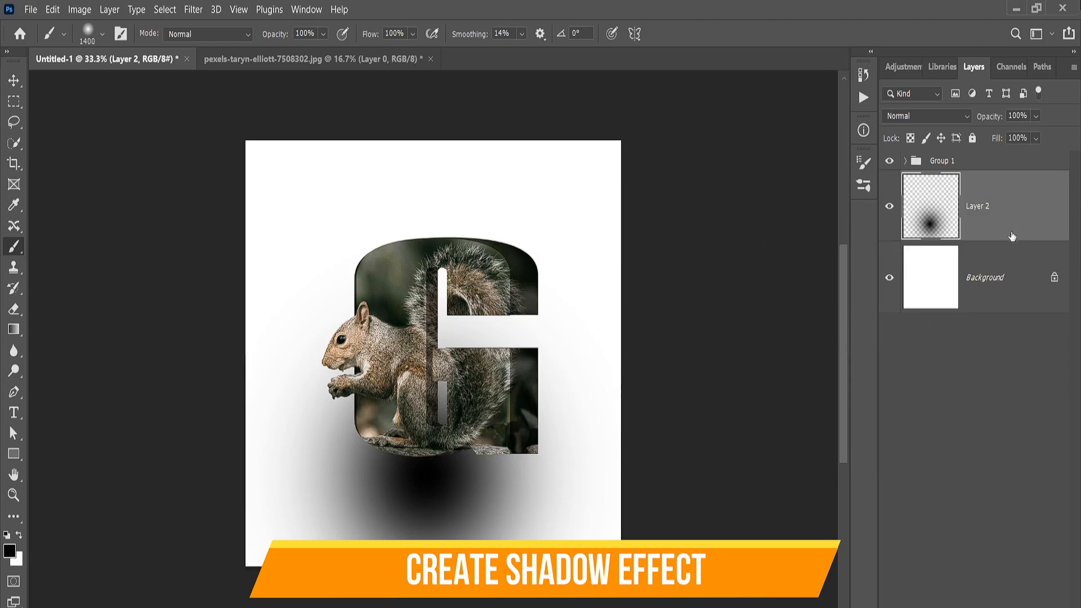
# - Flatten the black dab to 10.24% height and place it under the G at about X 1097 px, Y 1458 px
pyautogui.hotkey('ctrl', 't')
pyautogui.moveTo(434, 225); pyautogui.dragTo(471, 460)
pyautogui.press('Down')
pyautogui.press('Up')
pyautogui.press('Up')
pyautogui.press('Up')
pyautogui.press('Up')
pyautogui.press('Right')
pyautogui.press('Right')
pyautogui.press('Right')
pyautogui.press('Right')
pyautogui.press('Right')
pyautogui.press('Right')
pyautogui.press('Right')
pyautogui.press('Right')
pyautogui.press('Right')
pyautogui.press('Right')
pyautogui.press('Right')
pyautogui.press('Right')
pyautogui.press('Right')
pyautogui.press('Right')
pyautogui.press('Right')
pyautogui.press('Right')
pyautogui.press('Right')
pyautogui.press('Right')
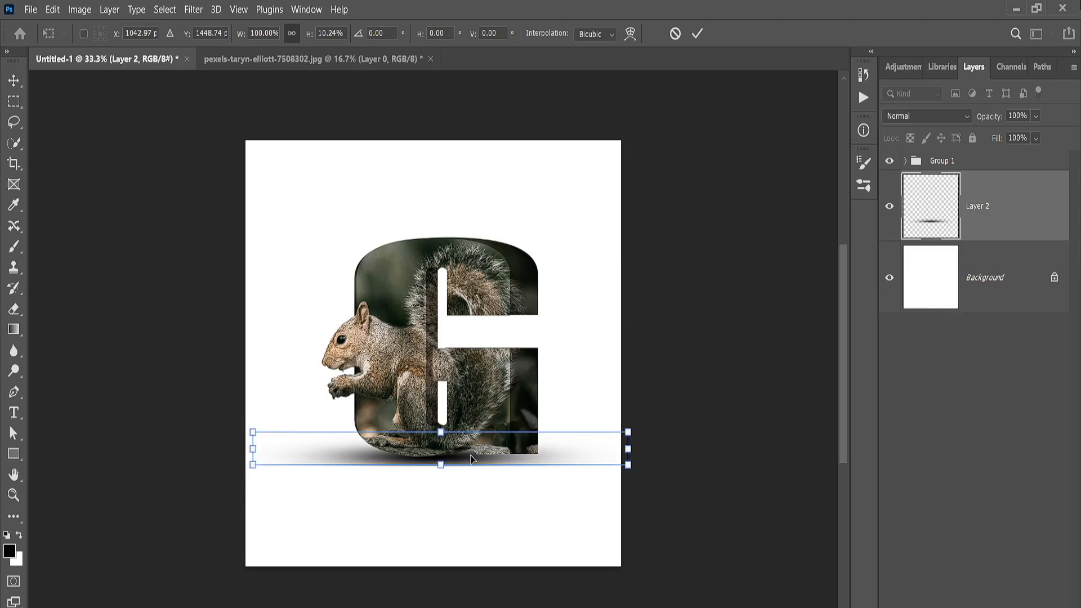
pyautogui.press('Right')
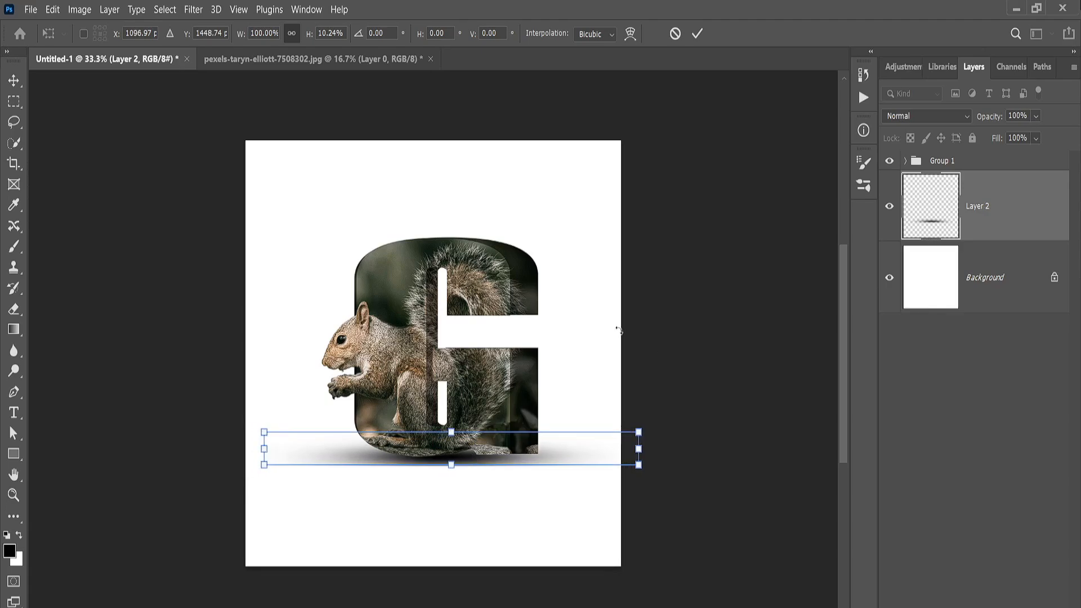
pyautogui.press('Down')
pyautogui.press('Down')
pyautogui.press('Down')
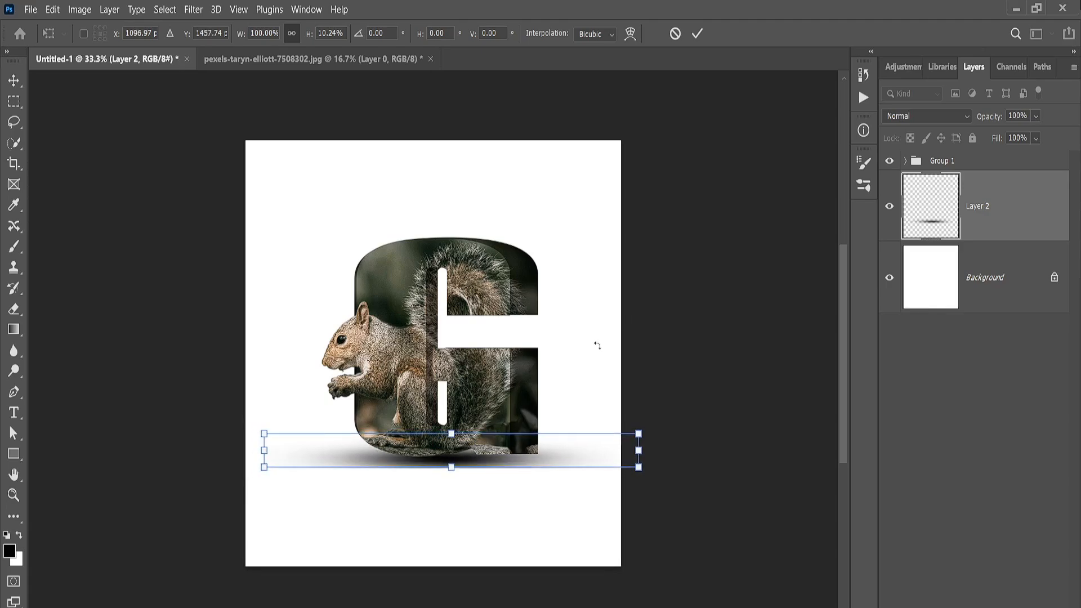
pyautogui.press('Return')
pyautogui.press('b')
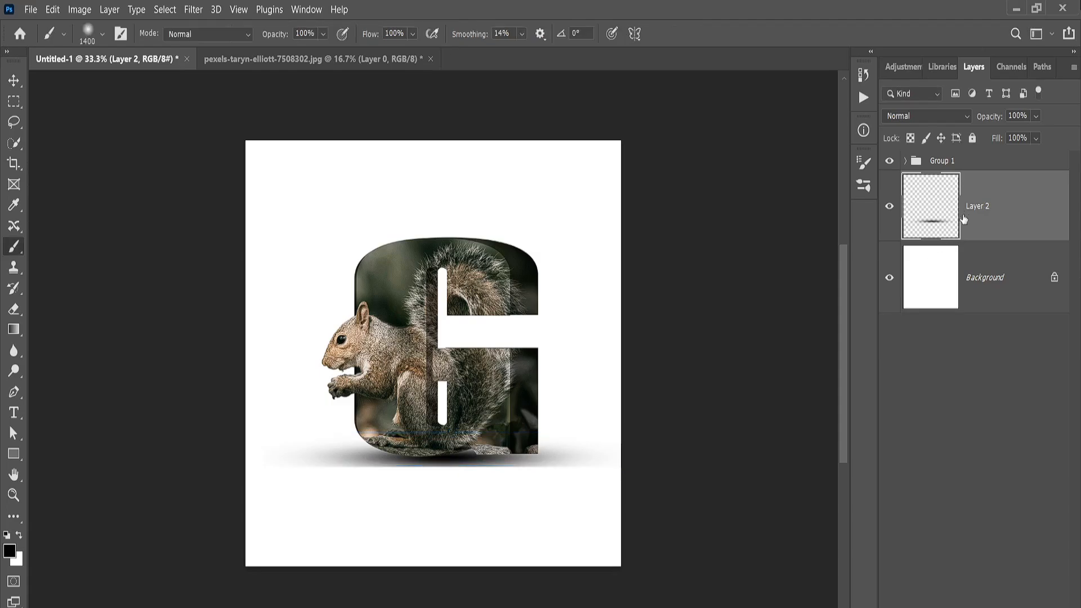
pyautogui.click(727, 368)
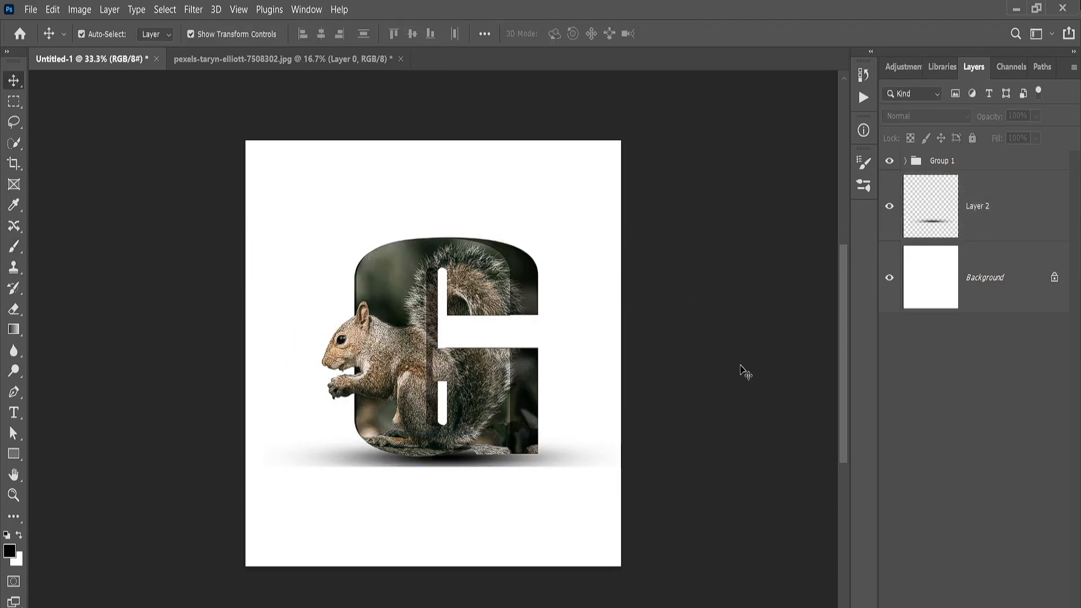
# - Duplicate Group 1, flip the copy vertically and move it straight down 1121 px to sit mirrored below the G
pyautogui.click(962, 163)
pyautogui.hotkey('ctrl', 'j')
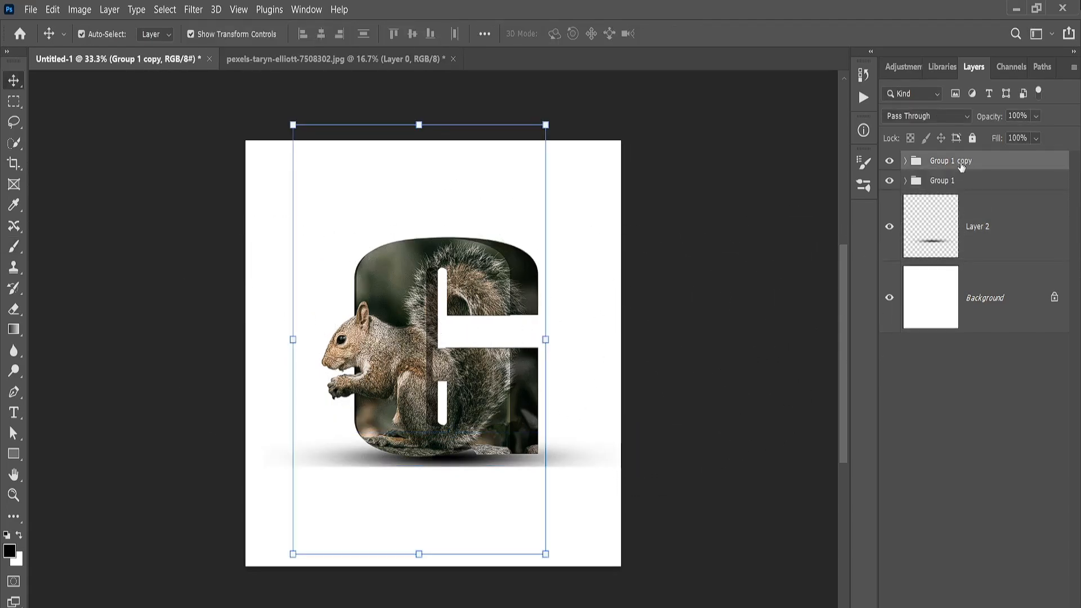
pyautogui.rightClick(451, 251)
pyautogui.click(590, 319)
pyautogui.hotkey('ctrl', 't')
pyautogui.rightClick(475, 289)
pyautogui.click(498, 604)
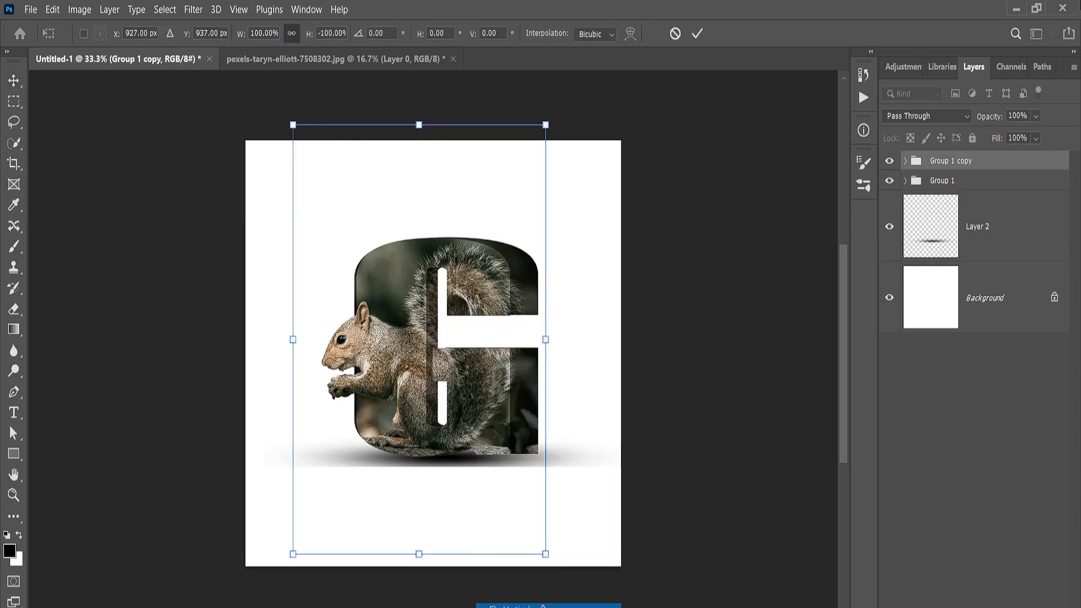
pyautogui.moveTo(461, 265); pyautogui.dragTo(456, 504)
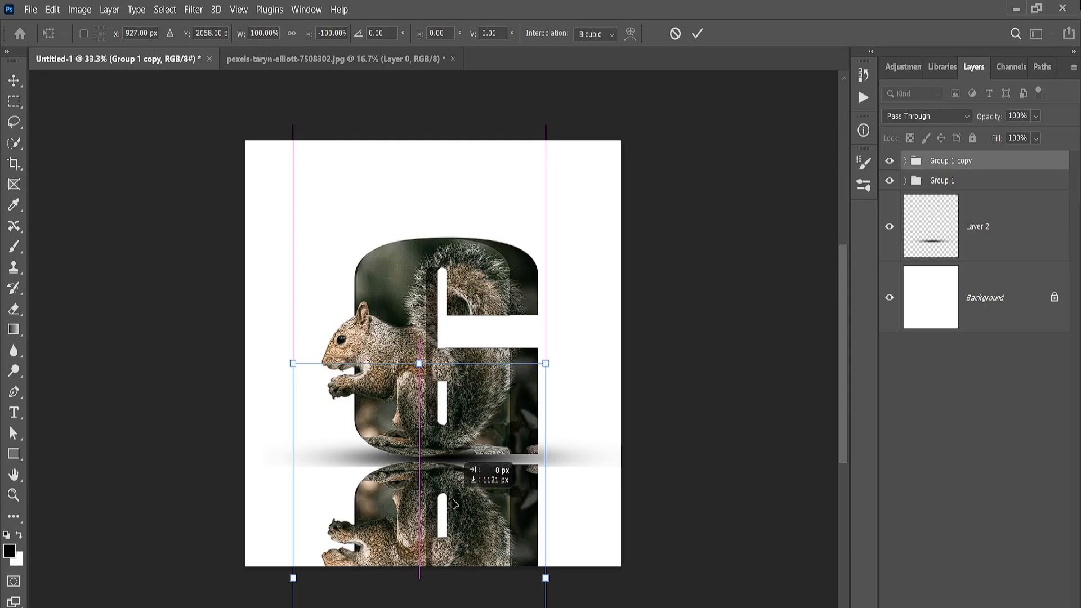
pyautogui.press('Return')
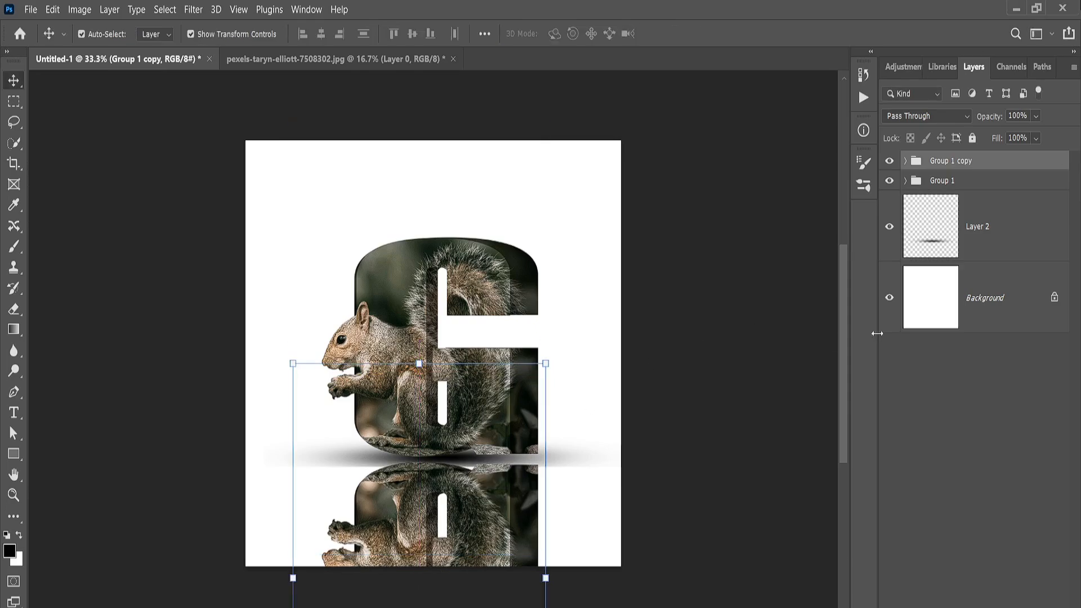
# - Add a layer mask to Group 1 copy and fade the reflection with a black-to-white linear gradient from below the canvas upward
pyautogui.click(919, 421)
pyautogui.click(960, 163)
pyautogui.click(966, 606)
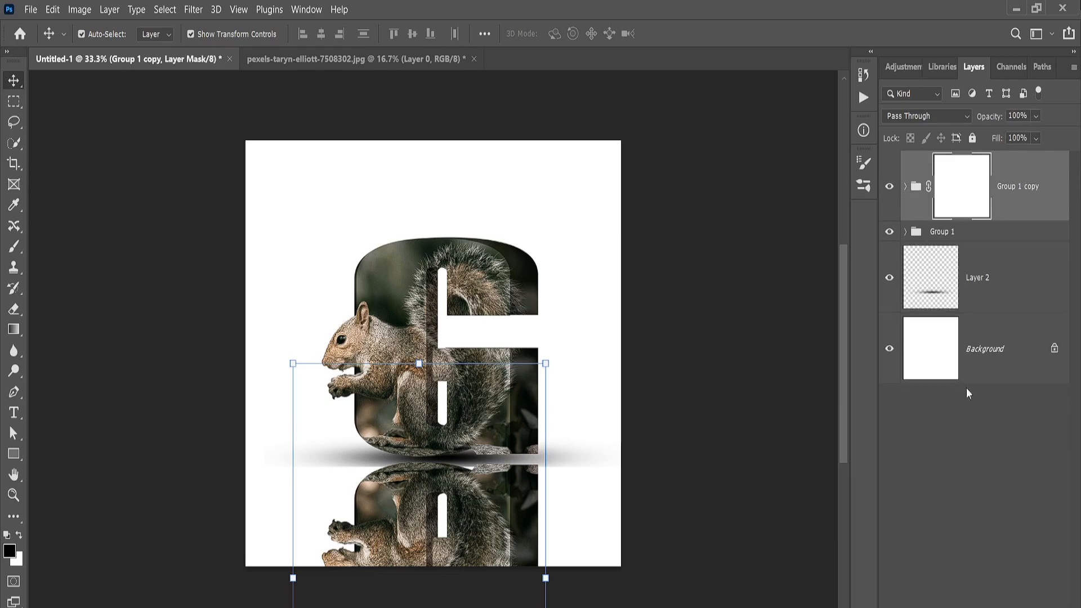
pyautogui.click(14, 332)
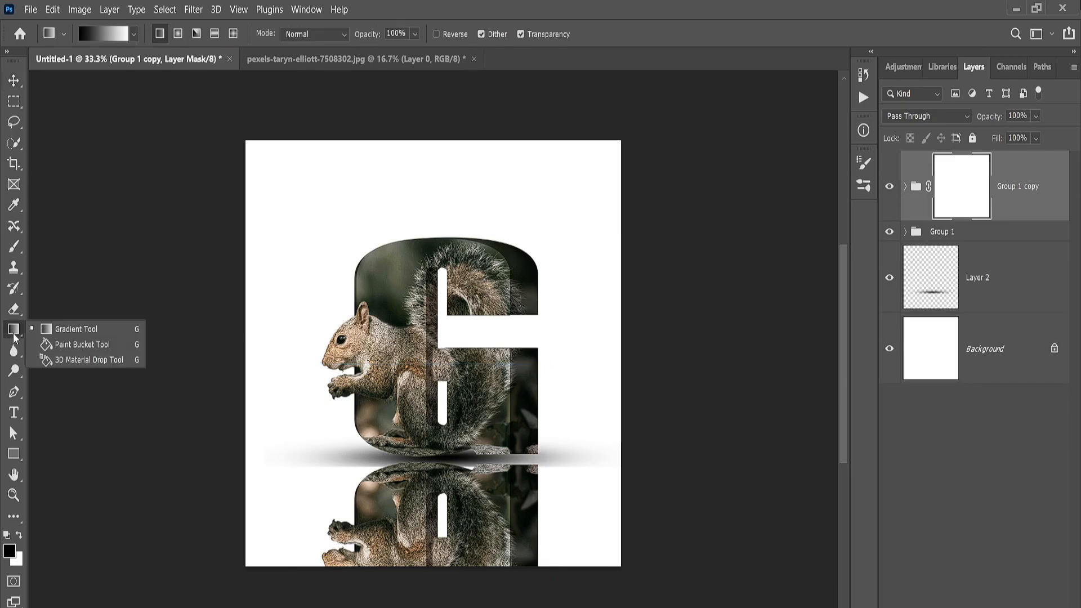
pyautogui.click(79, 330)
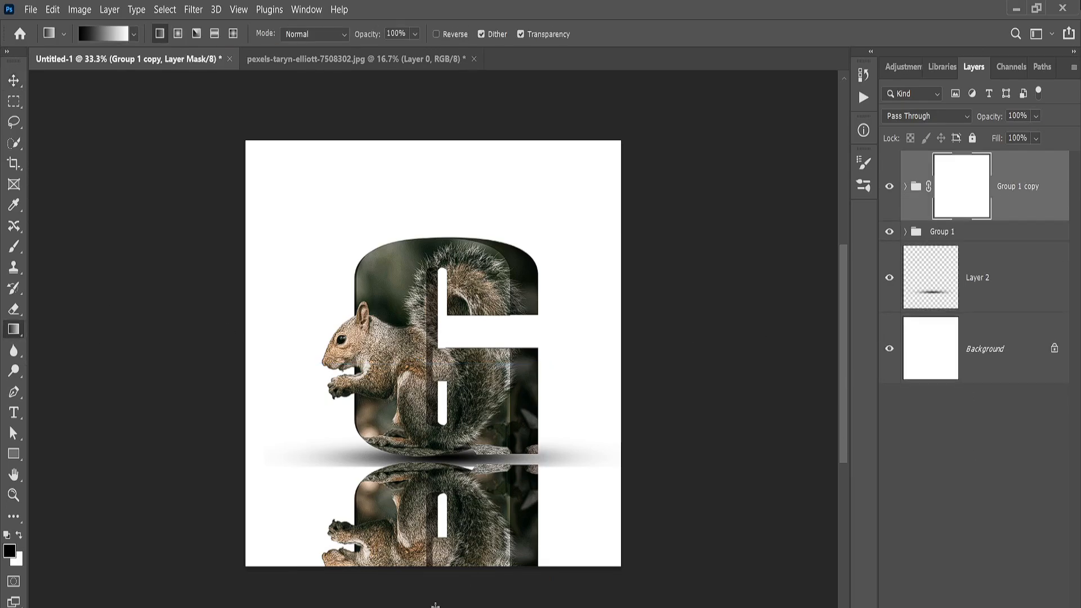
pyautogui.moveTo(441, 605); pyautogui.dragTo(441, 363)
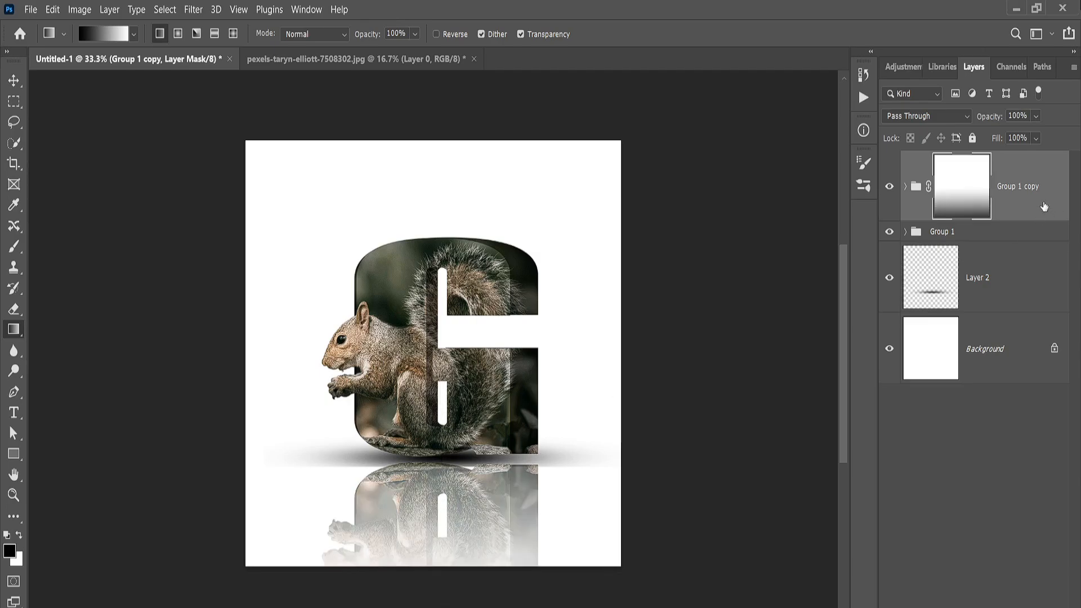
# - Select the Background layer
pyautogui.click(1013, 351)
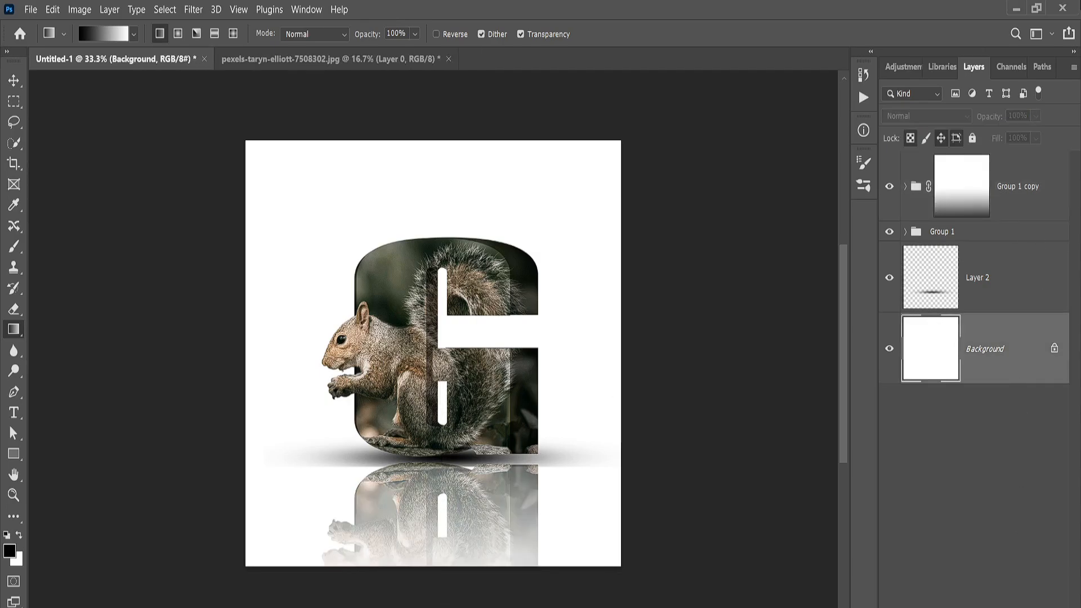
pyautogui.click(959, 605)
pyautogui.click(923, 355)
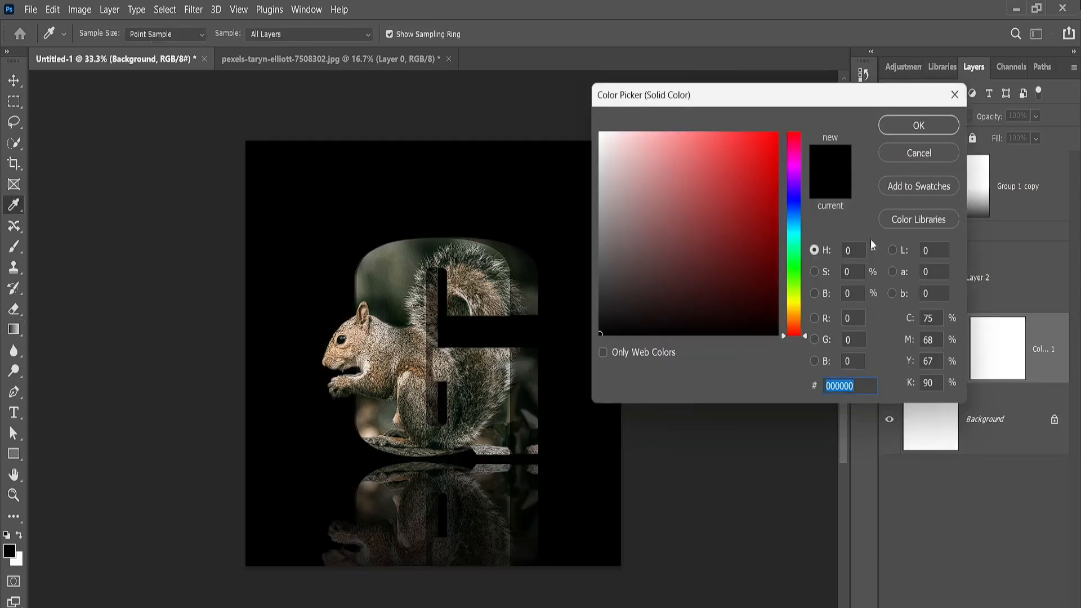
pyautogui.click(919, 152)
# - Add a Gradient fill layer above the Background and load the Black, White preset from the Basics group
pyautogui.click(960, 603)
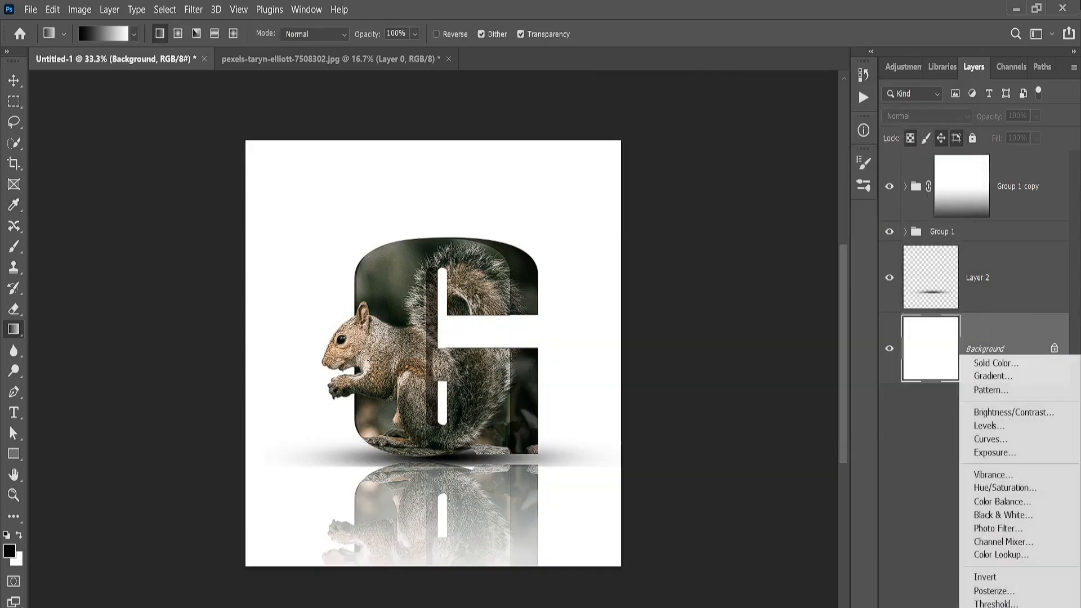
pyautogui.click(993, 376)
pyautogui.click(693, 90)
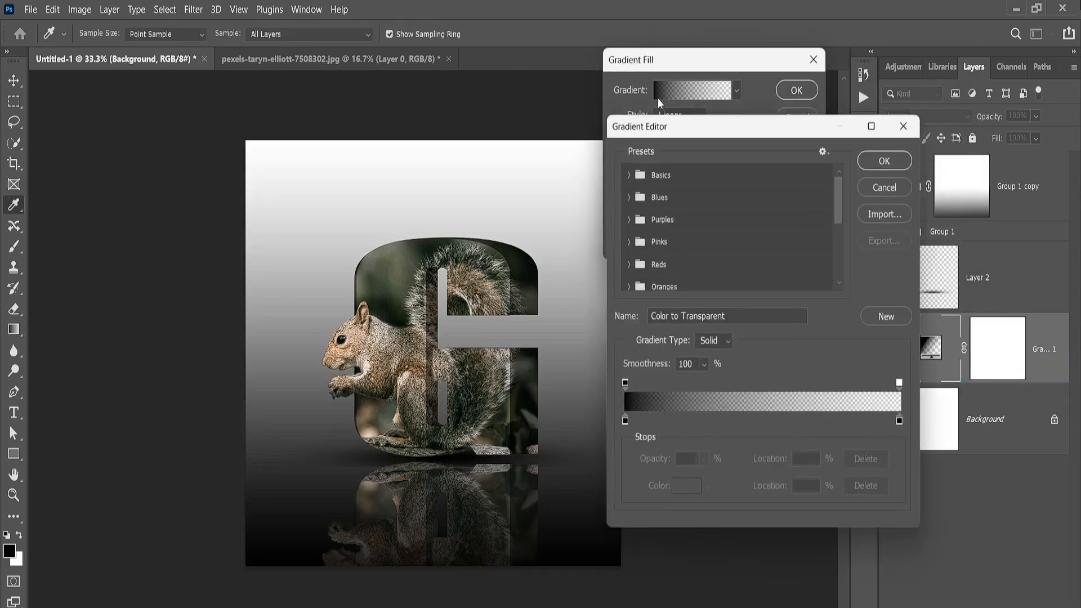
pyautogui.click(622, 171)
pyautogui.click(689, 195)
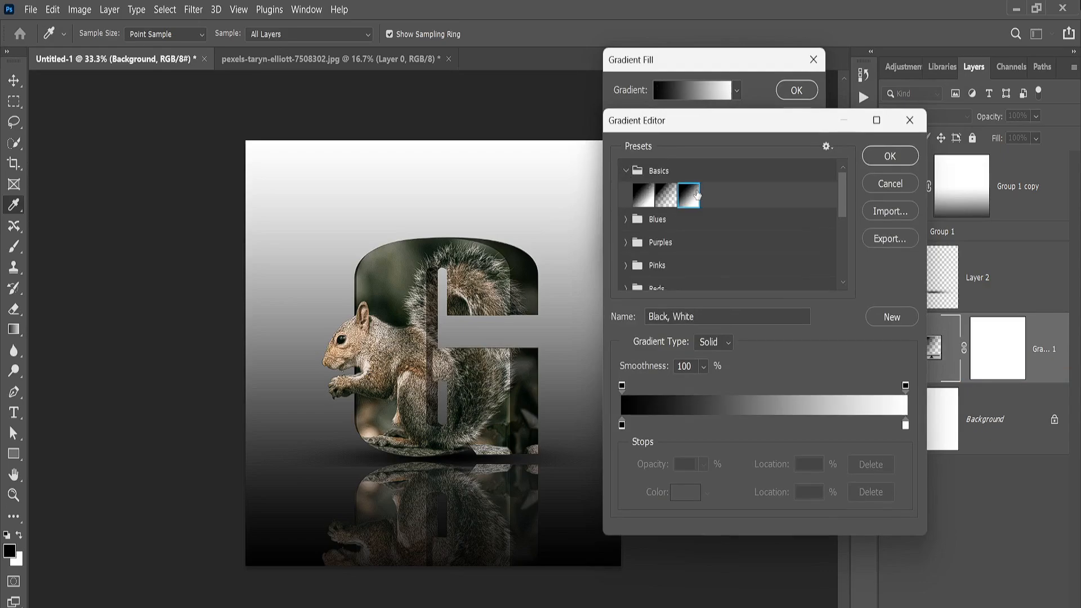
# - Recolour the gradient's black stop at 0% with a dark green sampled from the photo near the squirrel's tail
pyautogui.click(622, 425)
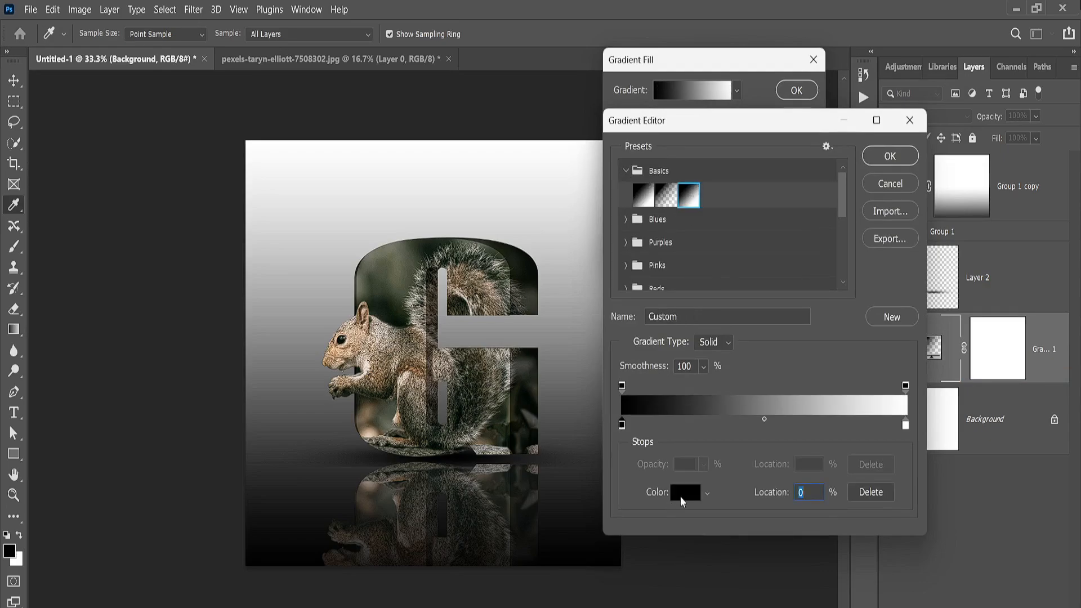
pyautogui.click(681, 493)
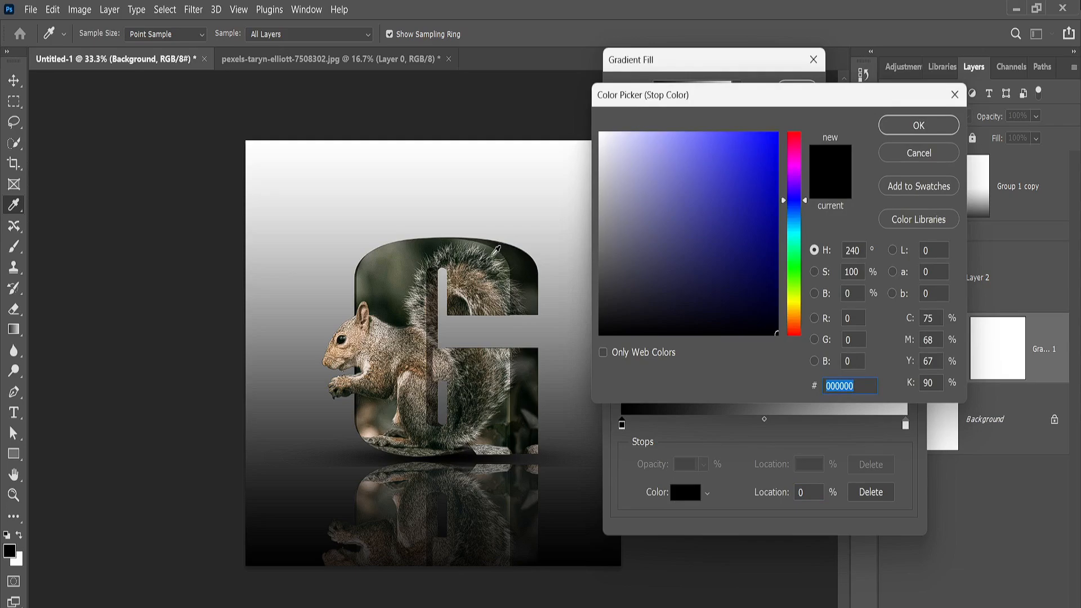
pyautogui.click(494, 254)
pyautogui.click(491, 251)
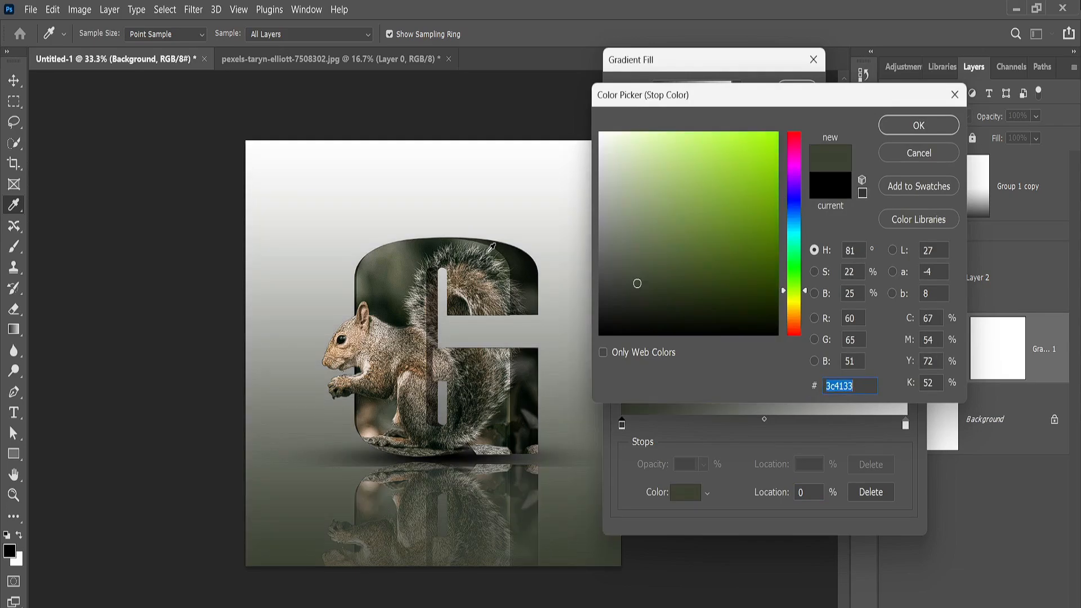
pyautogui.click(927, 129)
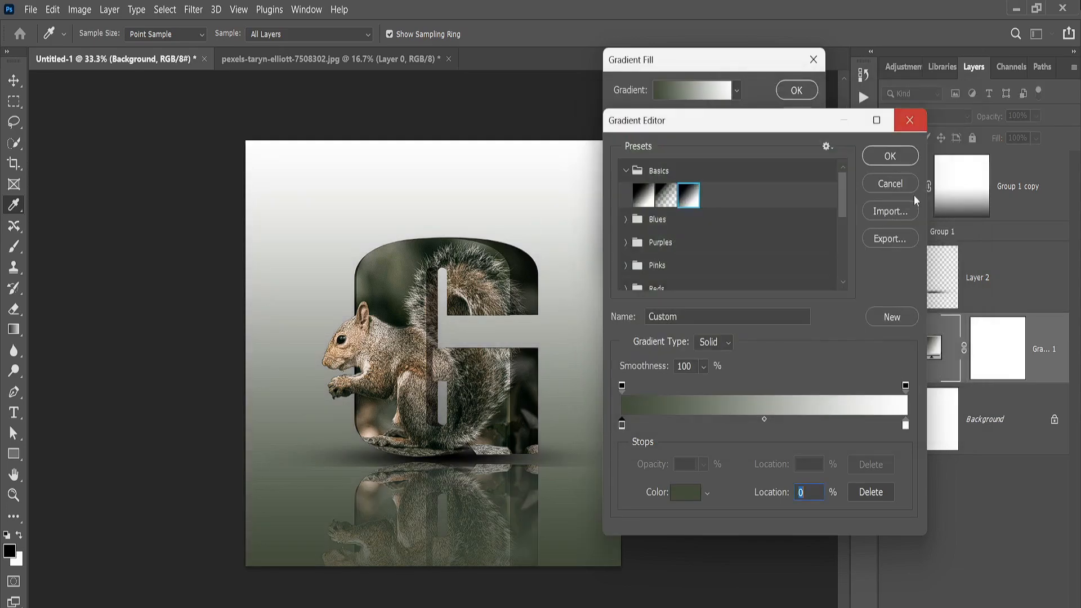
# - Recolour the white stop at 100% with beige c8b69e sampled from the squirrel's fur and apply the linear gradient fill
pyautogui.click(906, 424)
pyautogui.click(689, 498)
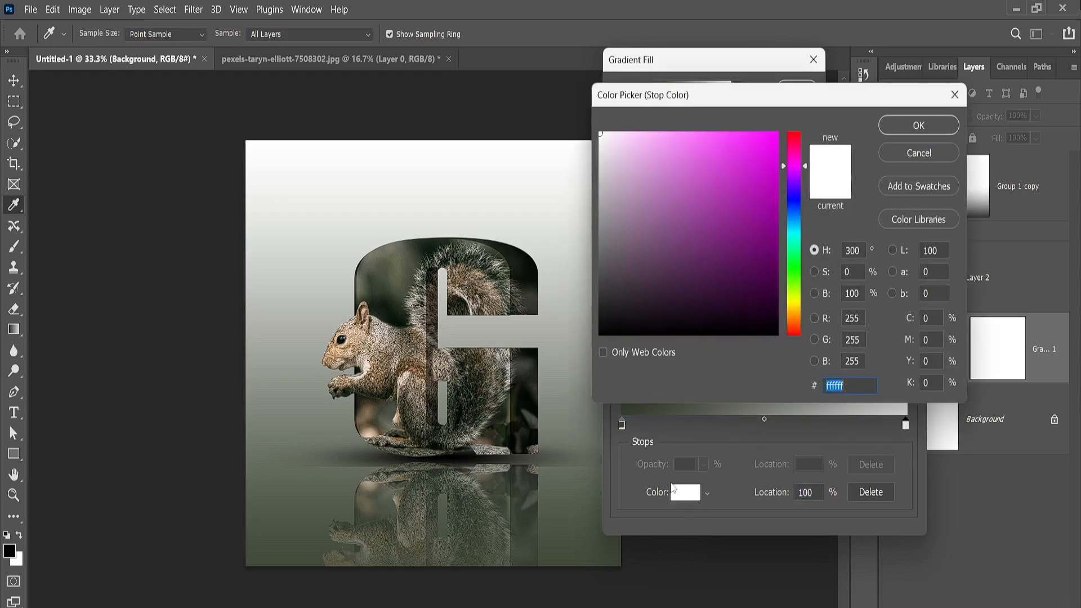
pyautogui.click(373, 336)
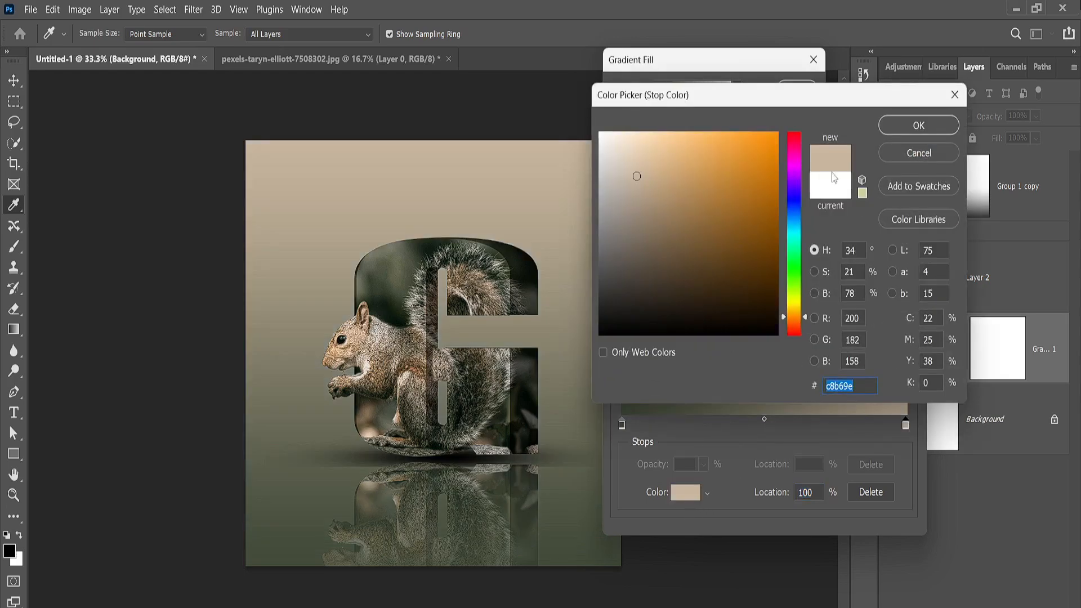
pyautogui.click(918, 127)
pyautogui.click(895, 162)
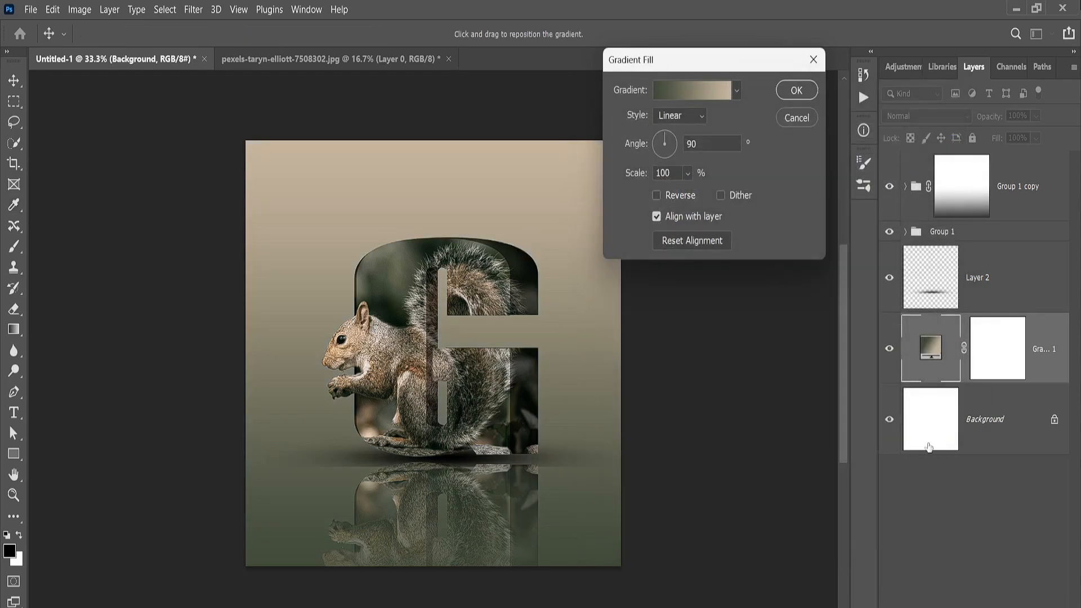
pyautogui.click(803, 93)
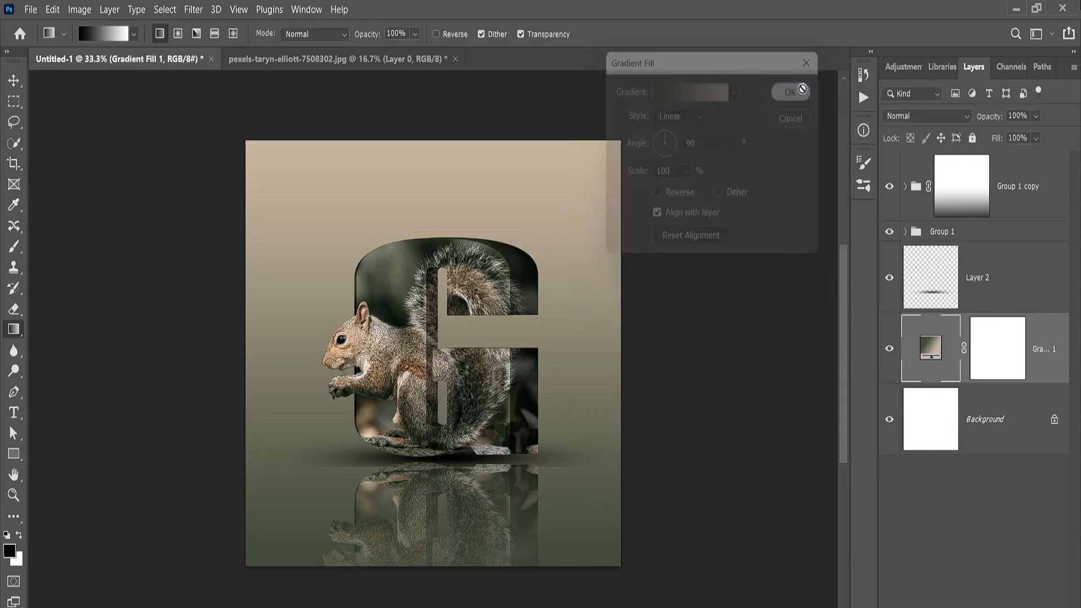
# - Deselect all layers and dismiss the Gradient tool message over the enlarged artwork
pyautogui.click(982, 498)
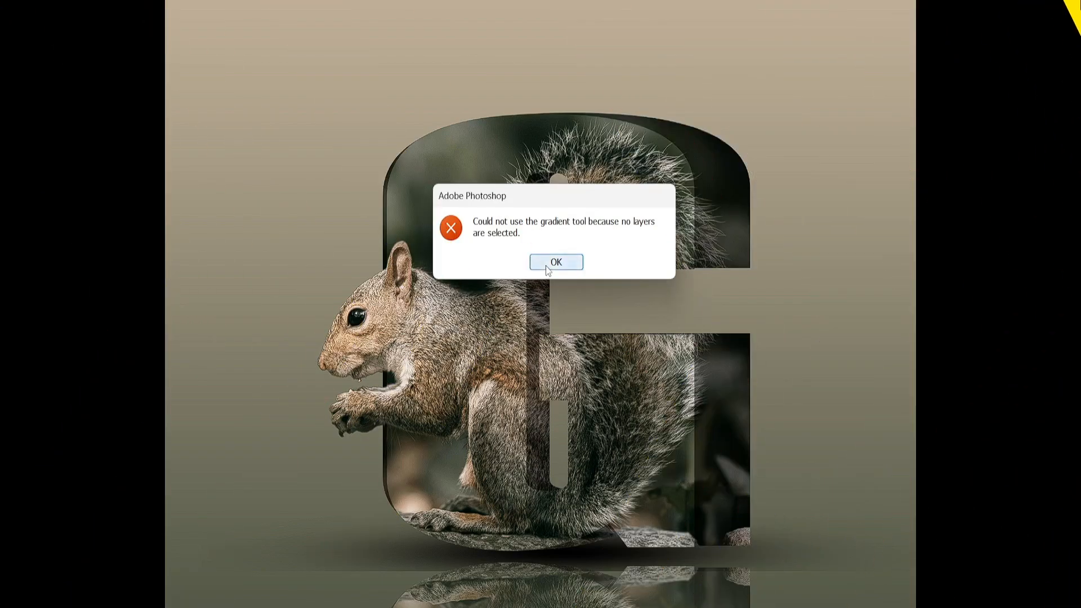
pyautogui.click(552, 263)
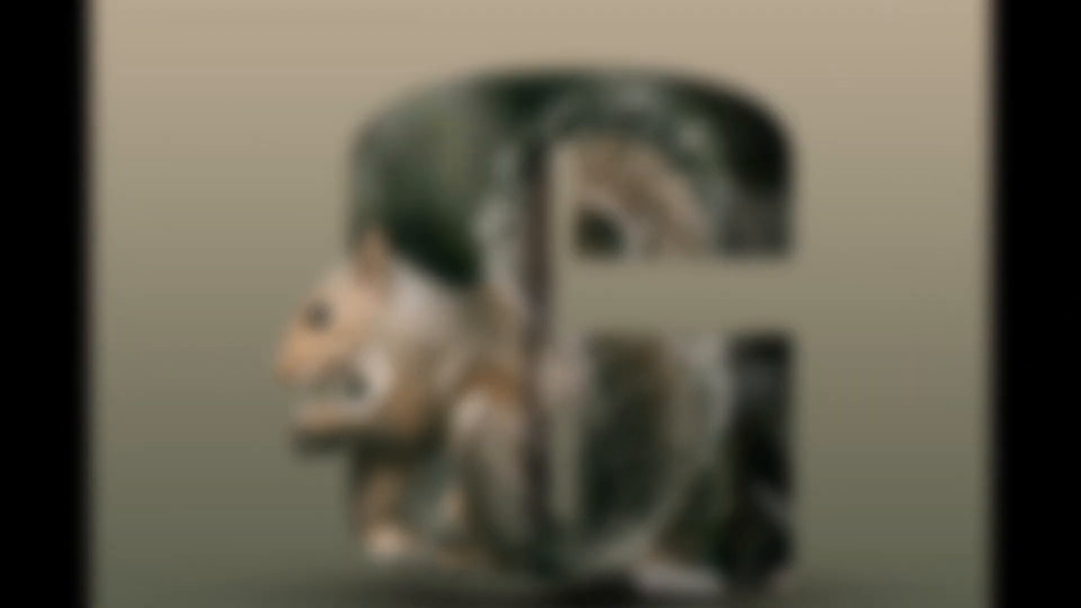